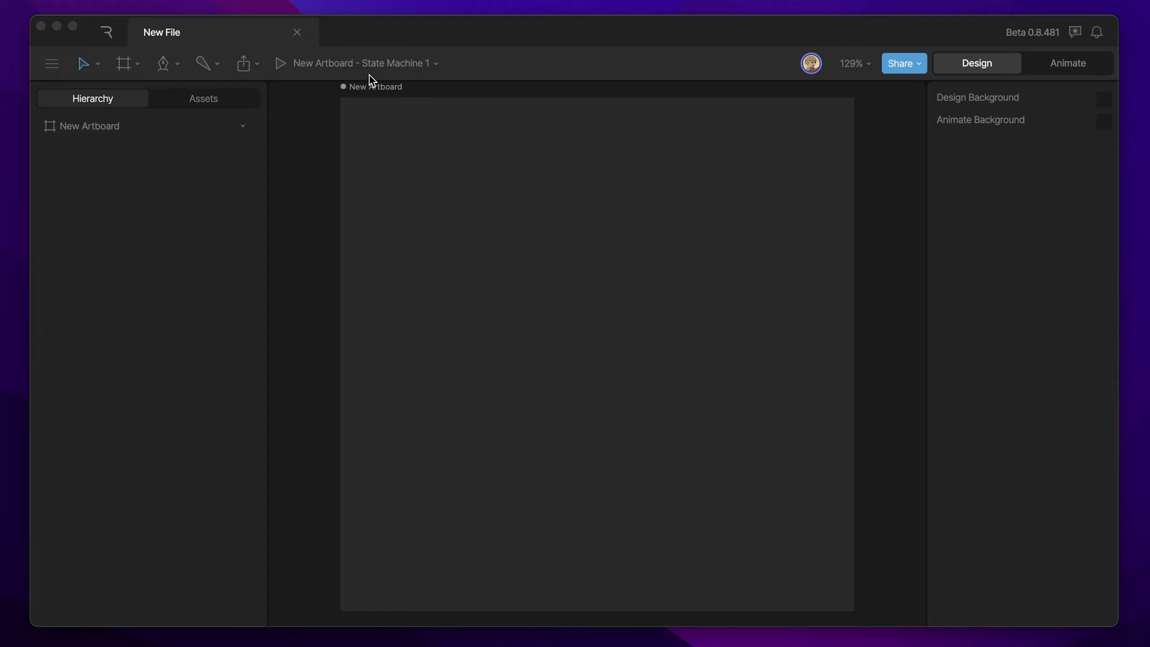
- Set the artboard background fill to near-black purple 08030F
{"action": "left_click", "coordinate": [368, 92]}
{"action": "left_click", "coordinate": [365, 90]}
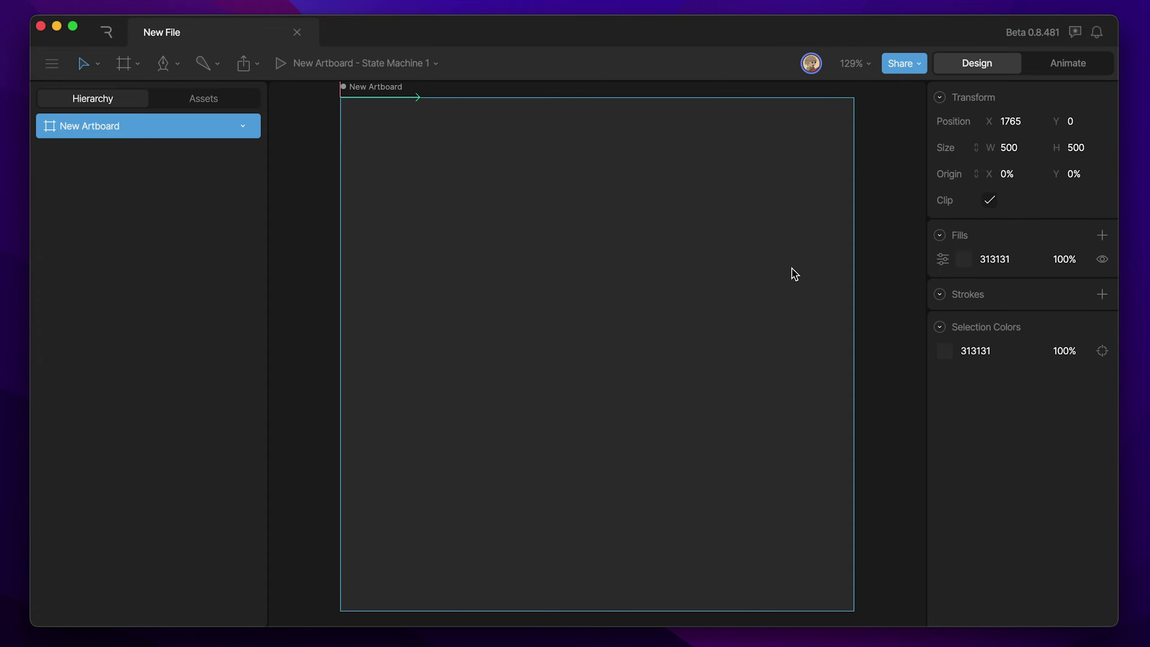
{"action": "left_click", "coordinate": [964, 261]}
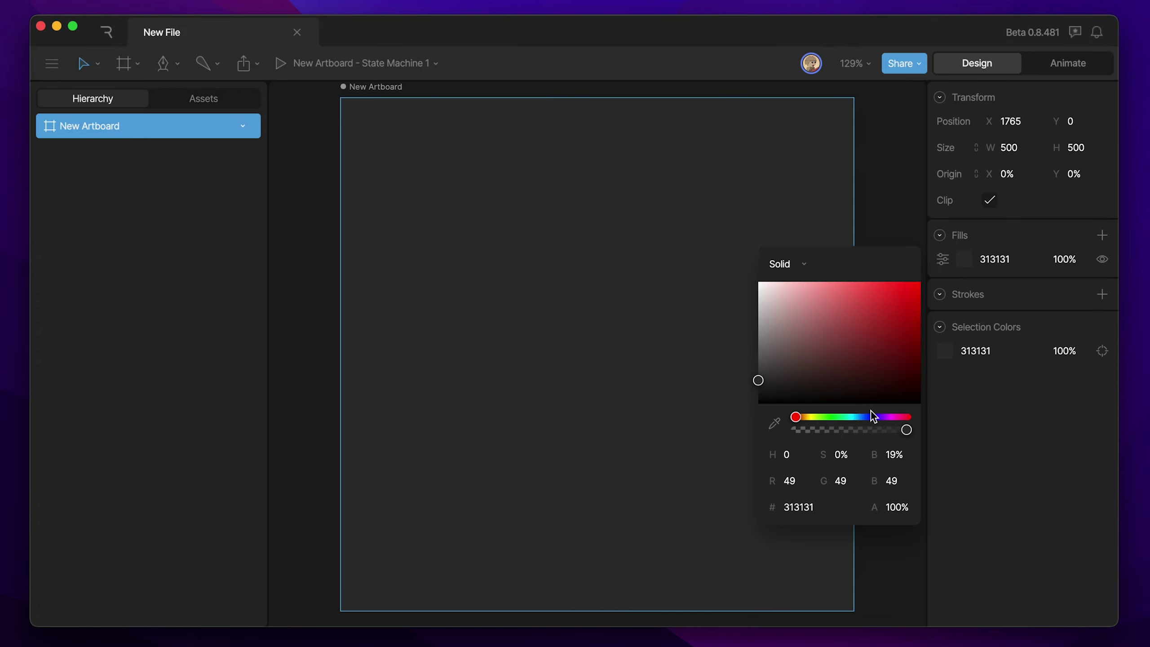
{"action": "left_click_drag", "start_coordinate": [874, 417], "coordinate": [884, 396]}
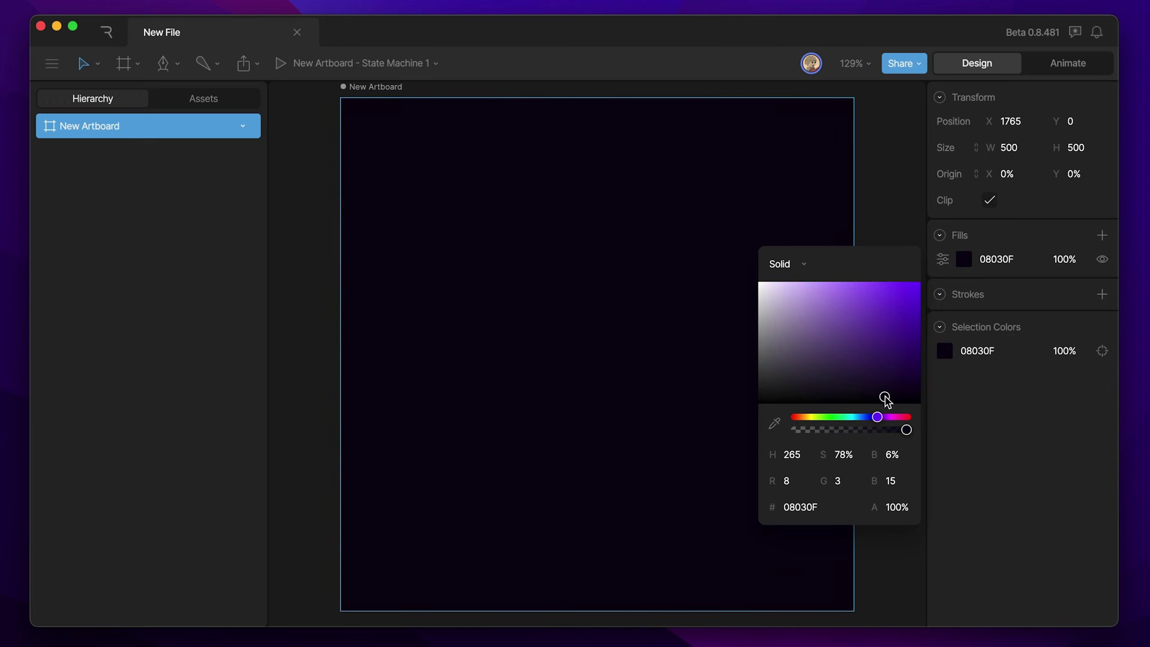
{"action": "left_click", "coordinate": [608, 335]}
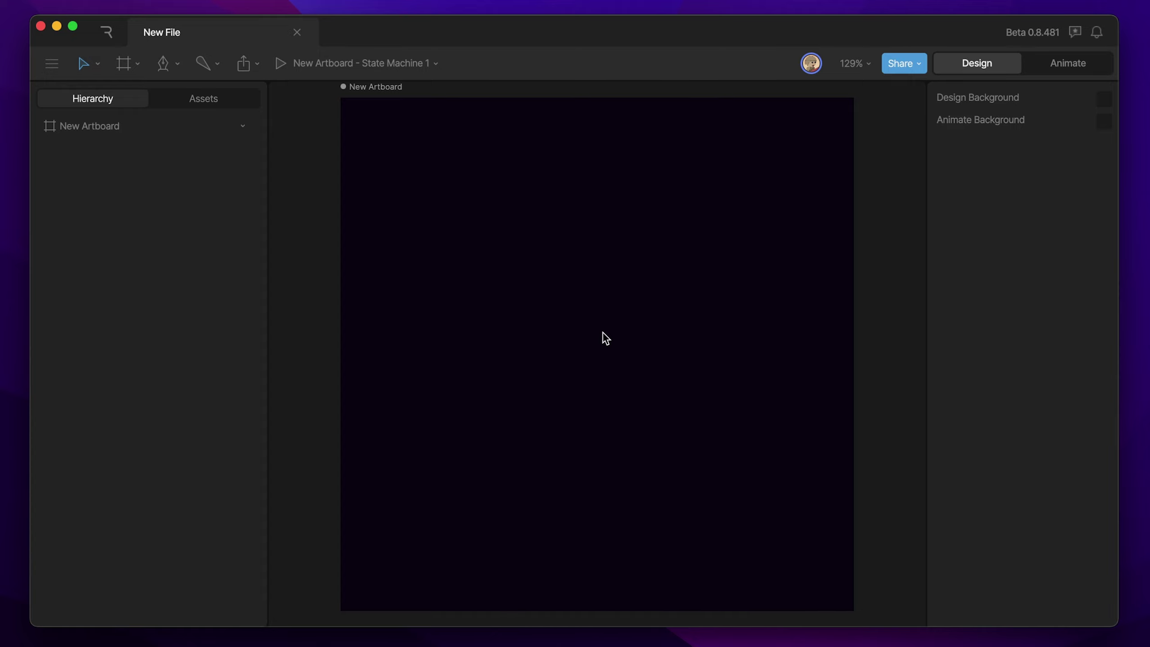
- Draw a 244.4 × 244.4 circle and centre it on the artboard at 250, 250
{"action": "left_click", "coordinate": [163, 62]}
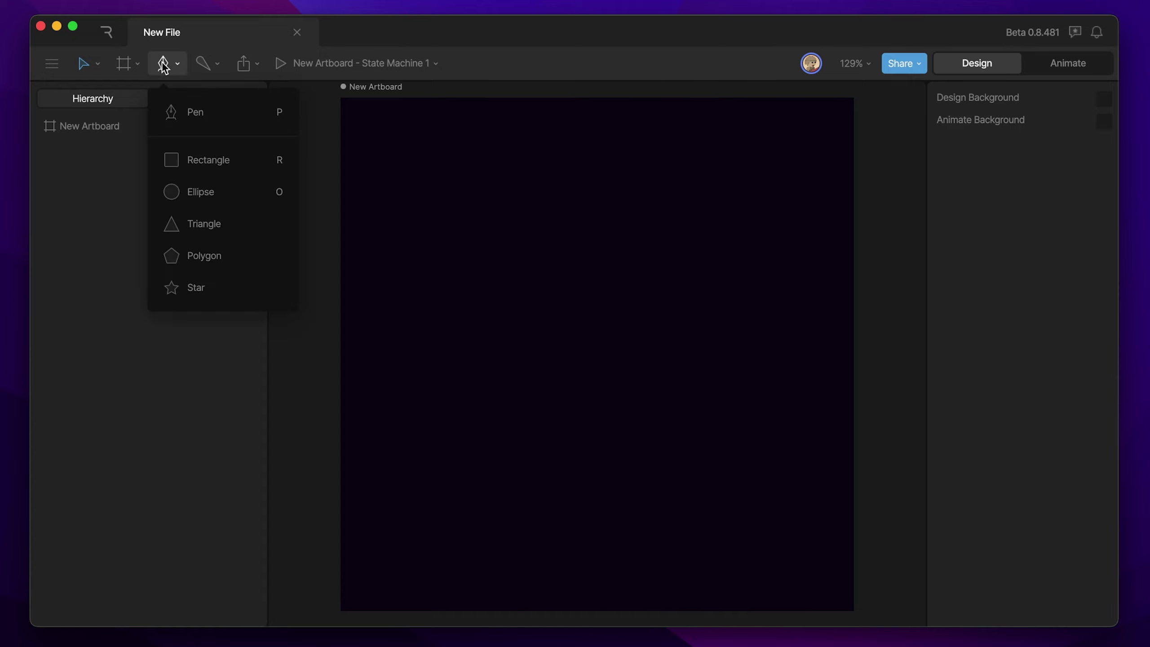
{"action": "left_click", "coordinate": [278, 200]}
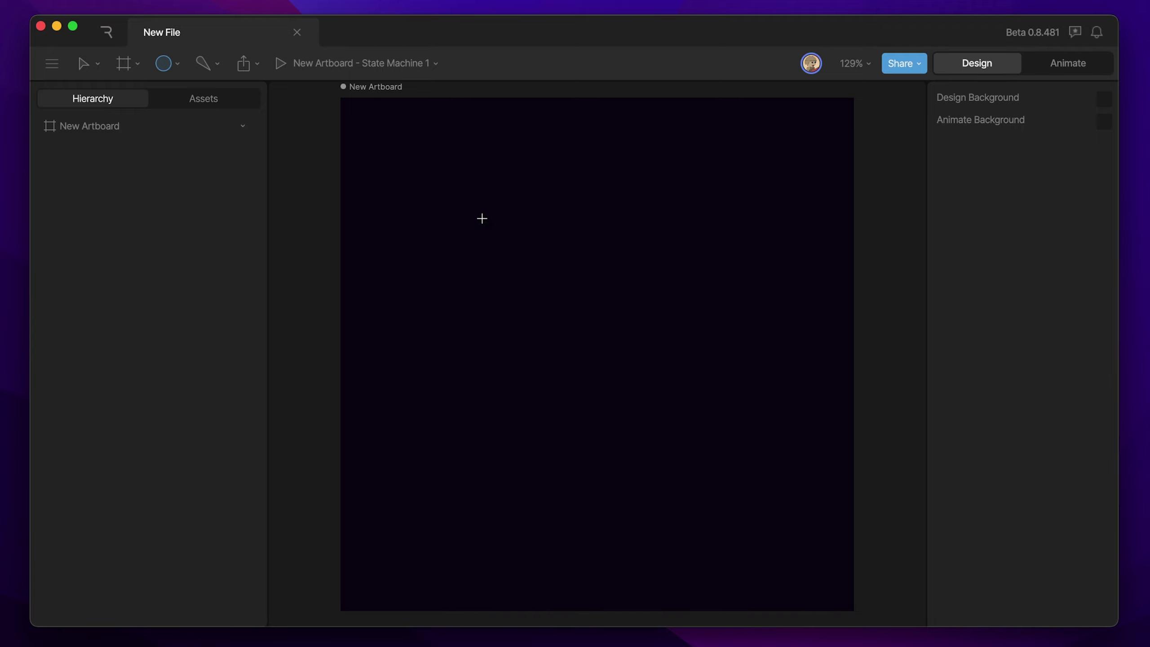
{"action": "left_click_drag", "start_coordinate": [479, 219], "coordinate": [732, 470]}
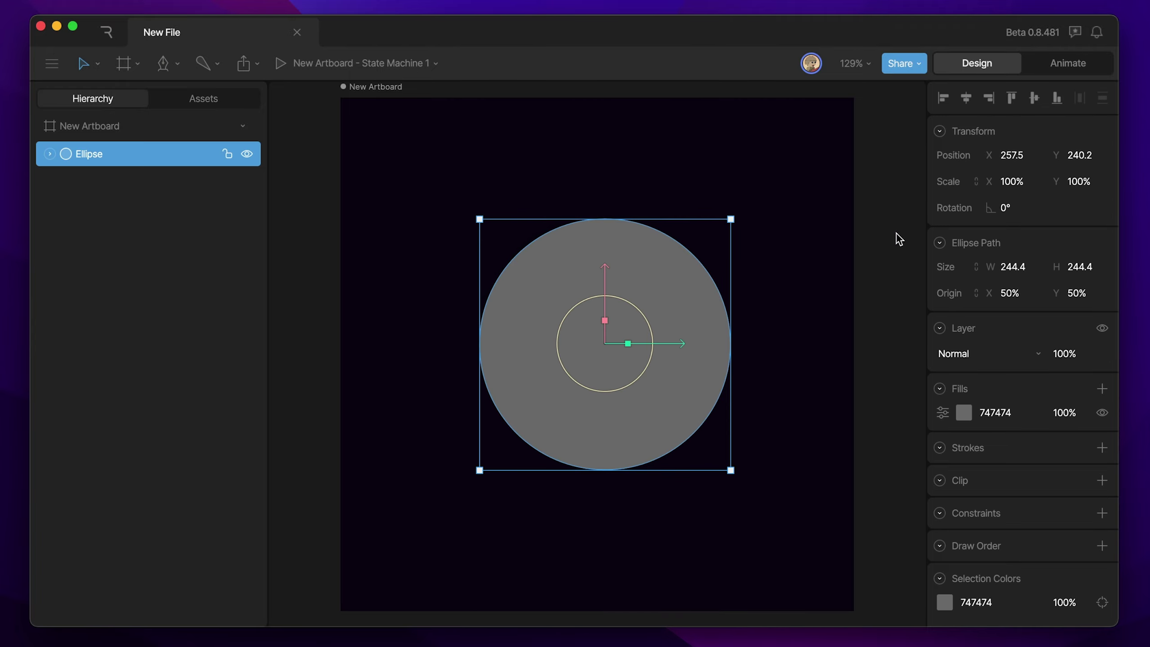
{"action": "left_click", "coordinate": [968, 102]}
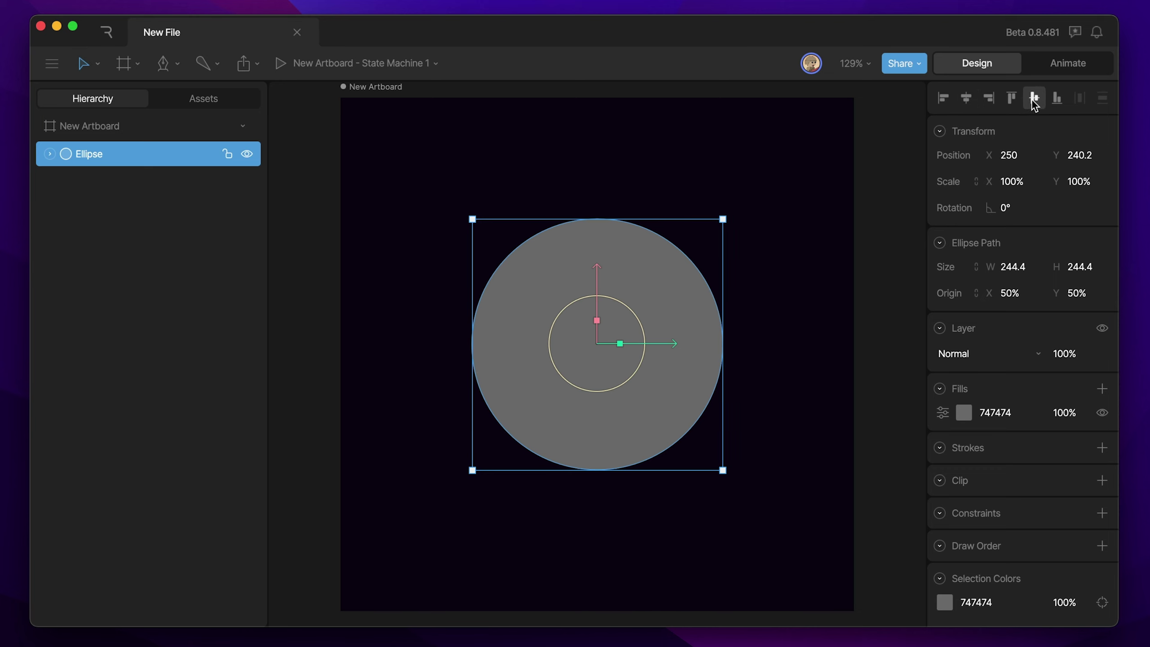
{"action": "left_click", "coordinate": [1034, 100]}
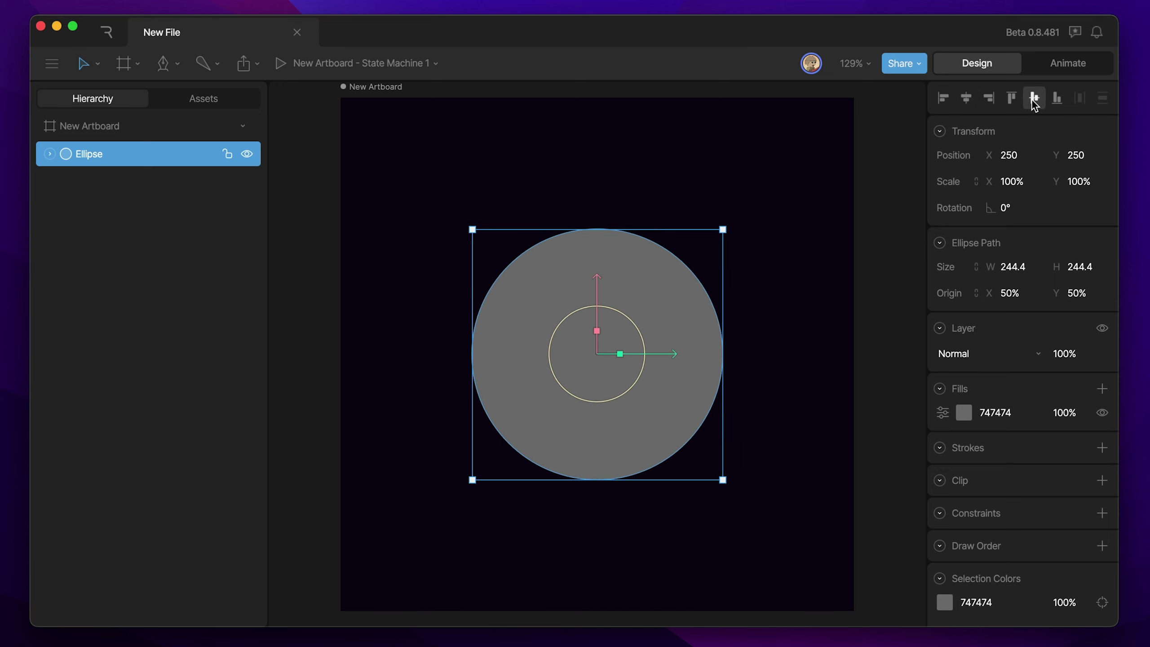
- Fill the circle dark purple 530F72
{"action": "left_click", "coordinate": [962, 416]}
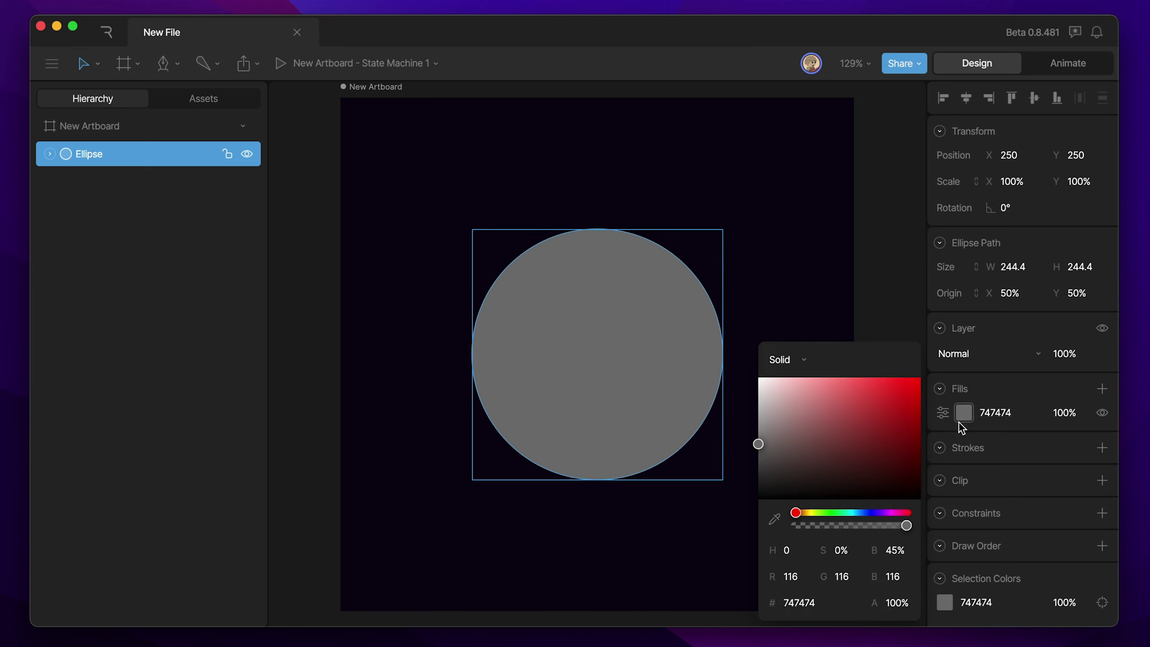
{"action": "left_click", "coordinate": [884, 513]}
{"action": "left_click_drag", "start_coordinate": [889, 477], "coordinate": [901, 437]}
- Draw the wavy stripe shape across the circle with the Pen tool
{"action": "left_click", "coordinate": [836, 287]}
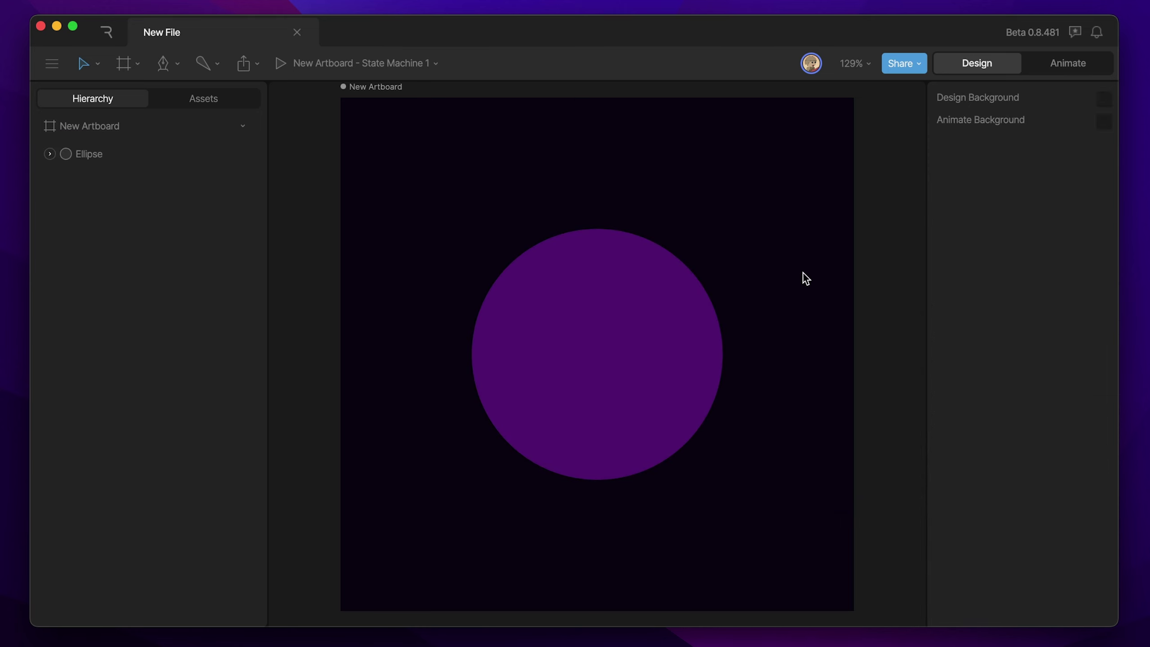
{"action": "key", "text": "p"}
{"action": "left_click_drag", "start_coordinate": [520, 199], "coordinate": [515, 218]}
{"action": "left_click_drag", "start_coordinate": [507, 301], "coordinate": [507, 334]}
{"action": "left_click_drag", "start_coordinate": [520, 410], "coordinate": [515, 446]}
{"action": "left_click", "coordinate": [521, 510]}
{"action": "left_click_drag", "start_coordinate": [549, 410], "coordinate": [550, 384]}
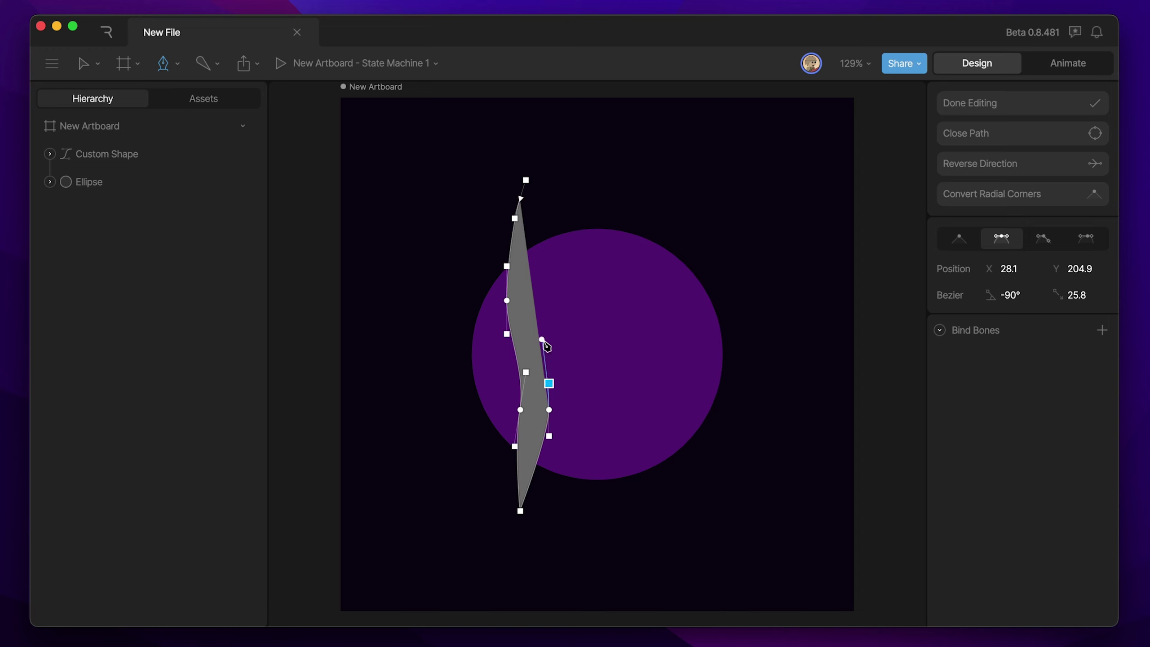
{"action": "left_click_drag", "start_coordinate": [531, 313], "coordinate": [526, 285]}
{"action": "left_click_drag", "start_coordinate": [536, 235], "coordinate": [542, 218]}
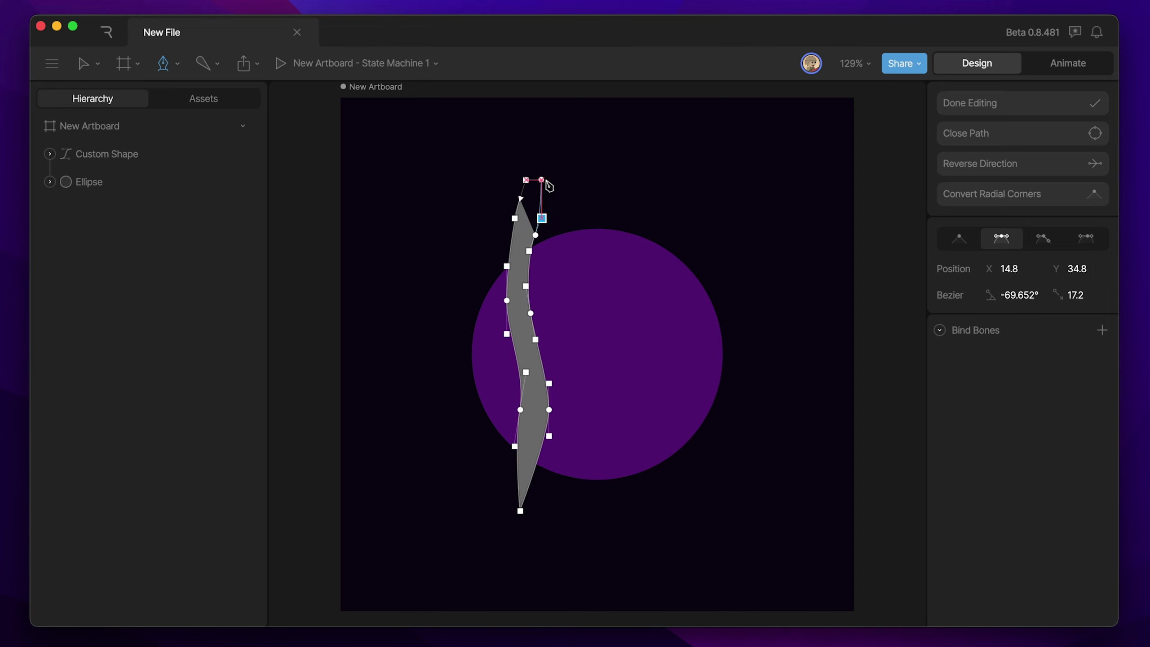
{"action": "left_click", "coordinate": [522, 199]}
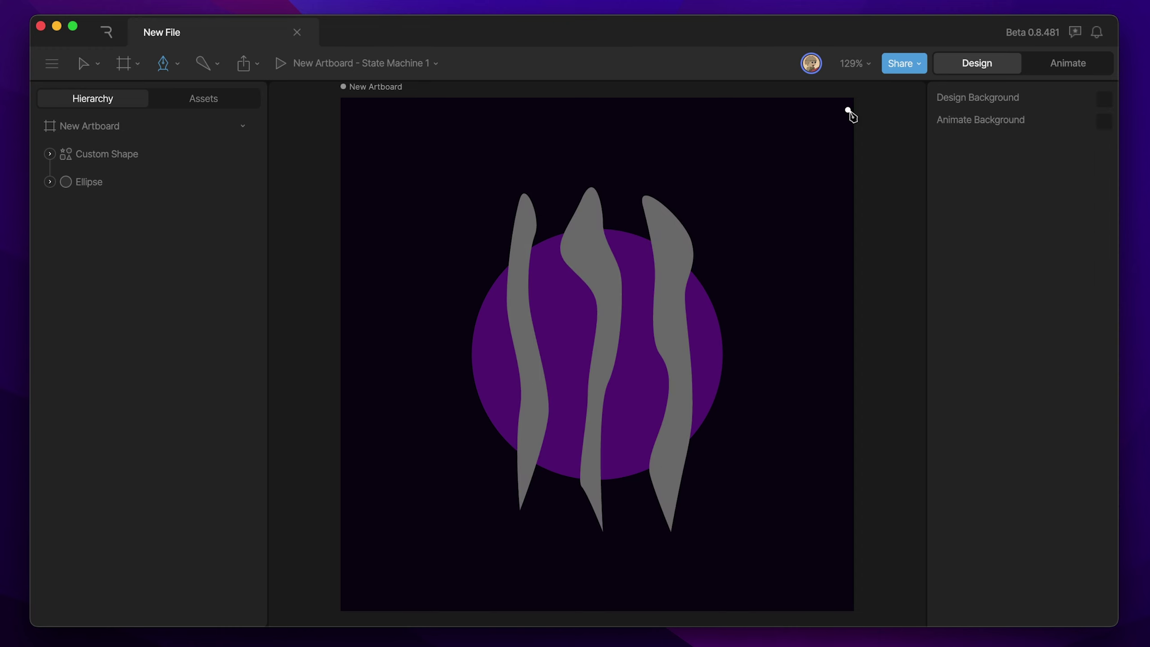
{"action": "key", "text": "v"}
- Fill the stripes vivid pink C61F56
{"action": "left_click", "coordinate": [679, 248]}
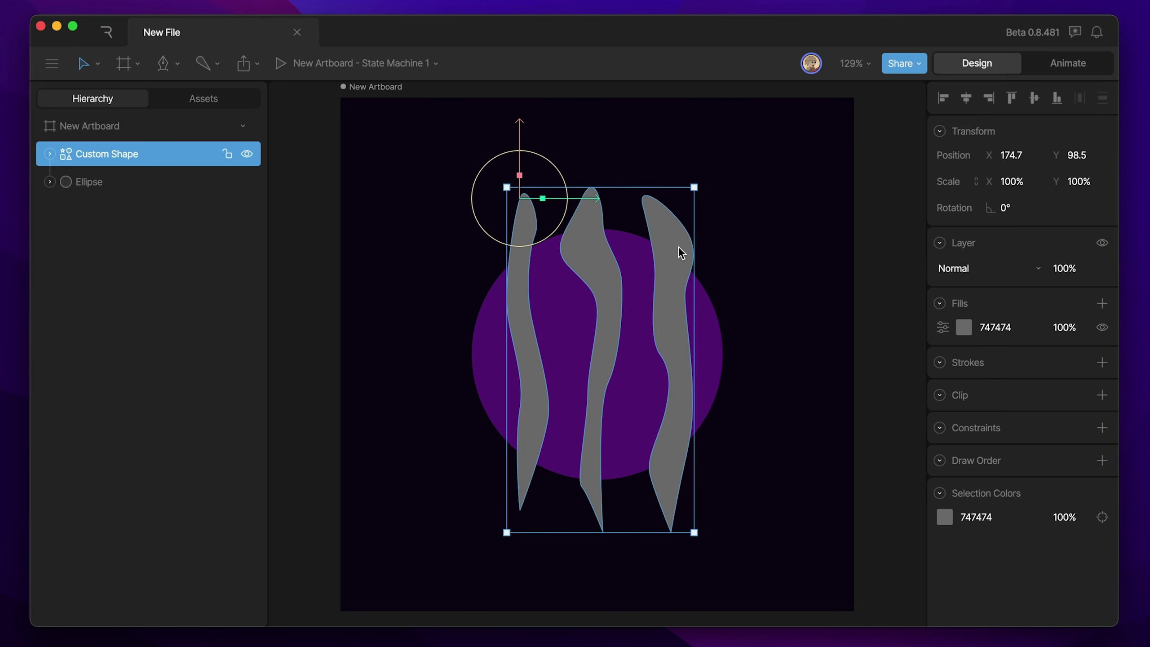
{"action": "left_click", "coordinate": [963, 327]}
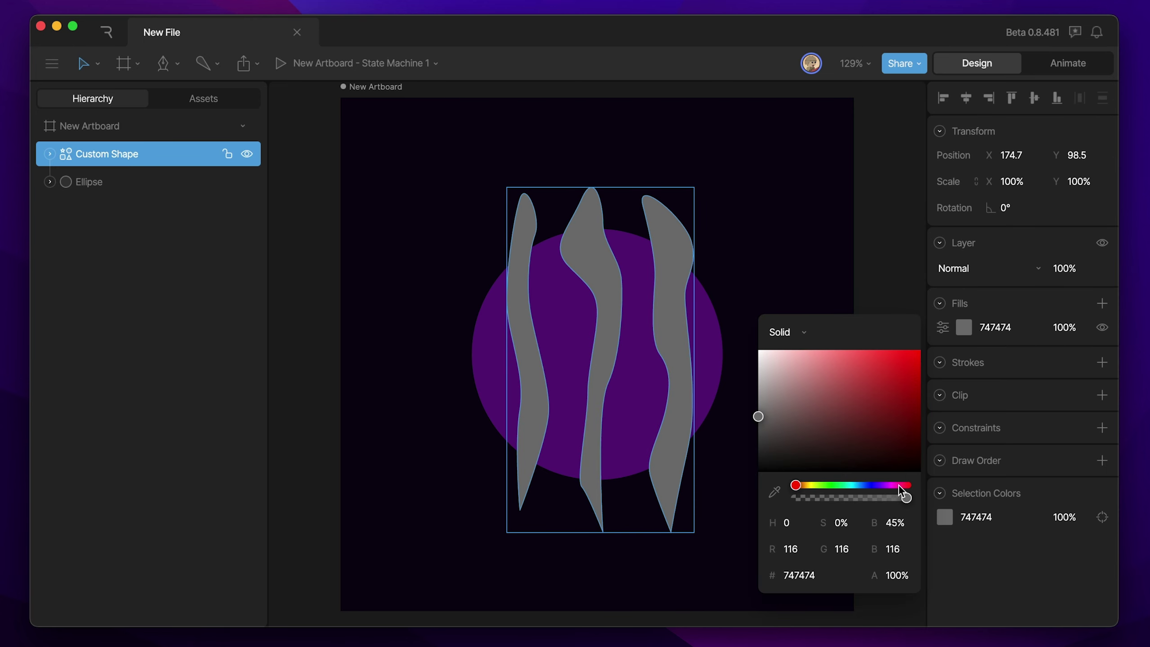
{"action": "left_click", "coordinate": [899, 484]}
{"action": "left_click_drag", "start_coordinate": [896, 432], "coordinate": [897, 378]}
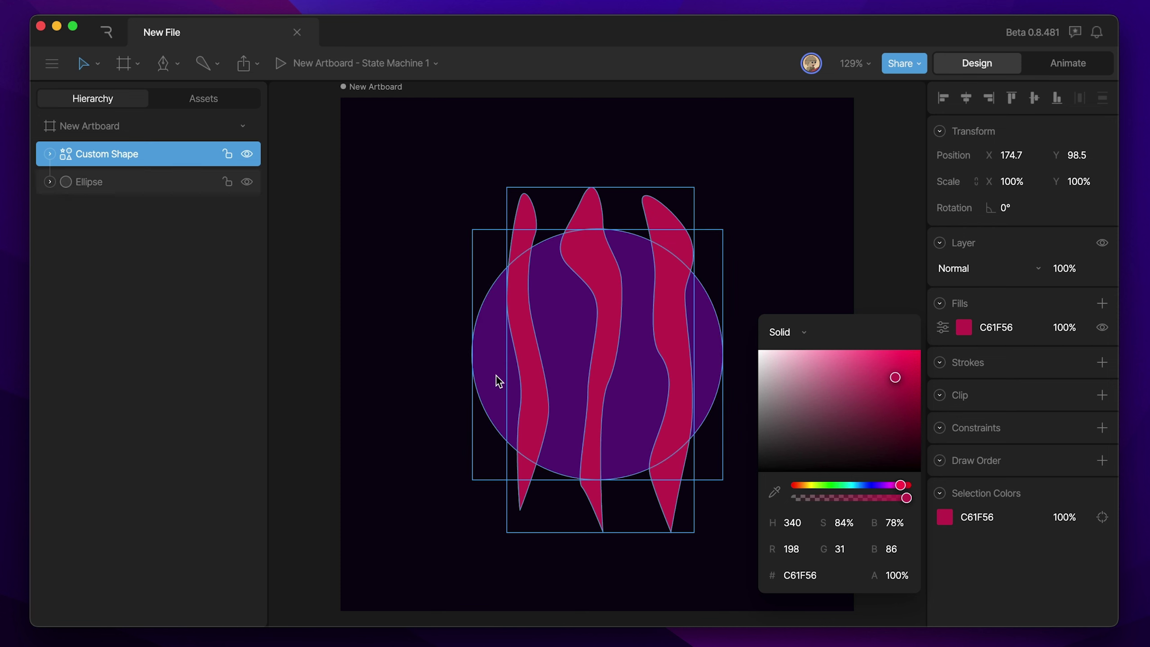
{"action": "left_click", "coordinate": [872, 279]}
- Clip the stripes to the Ellipse so they show only inside the circle
{"action": "left_click", "coordinate": [663, 248]}
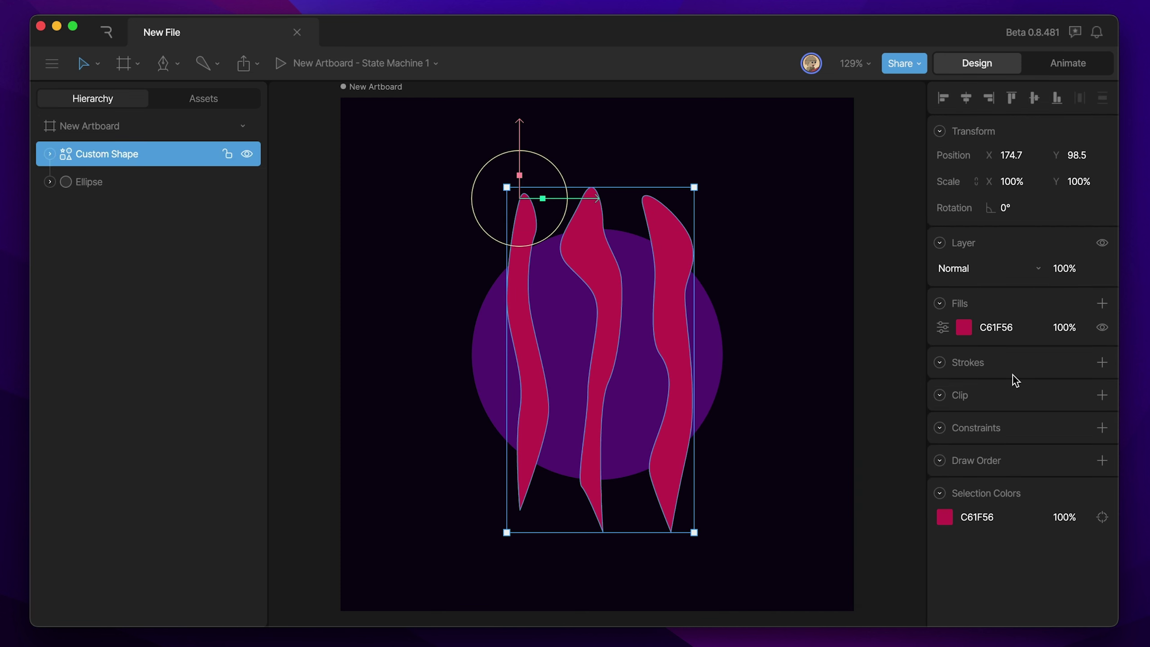
{"action": "left_click", "coordinate": [1108, 397]}
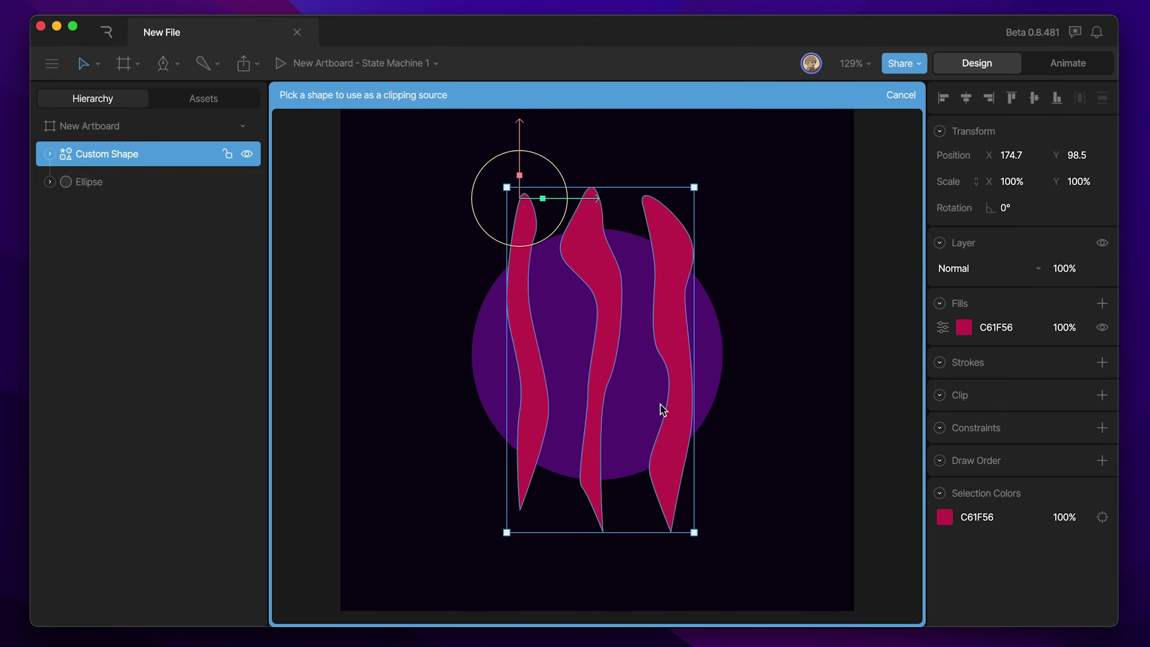
{"action": "left_click", "coordinate": [636, 408]}
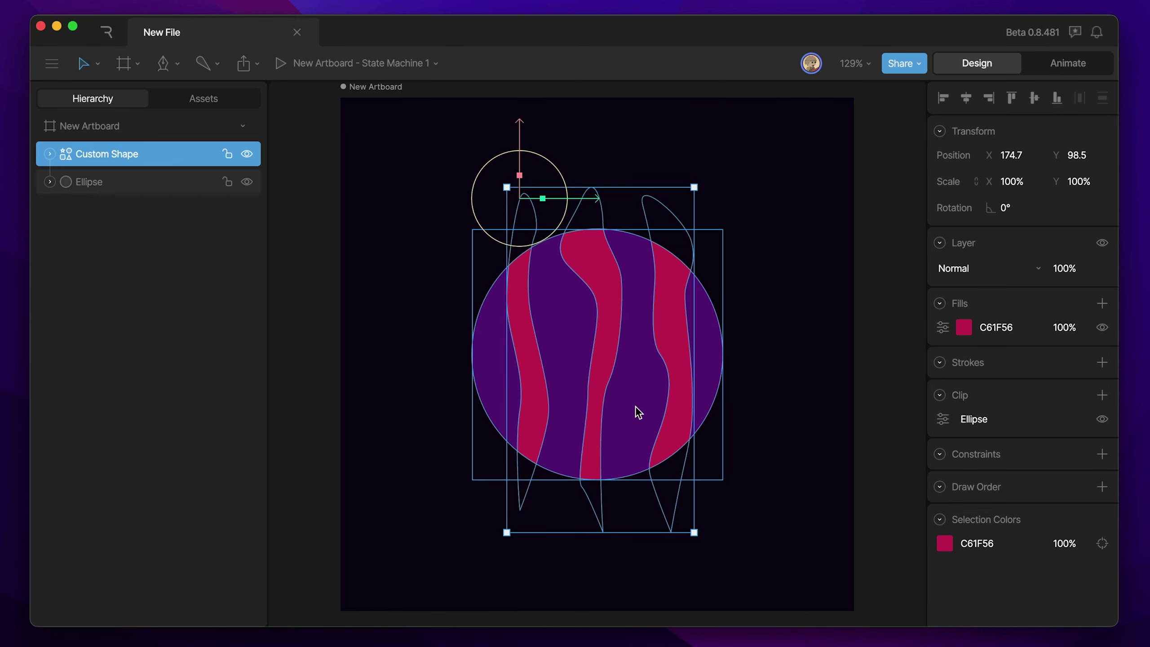
{"action": "left_click", "coordinate": [493, 262]}
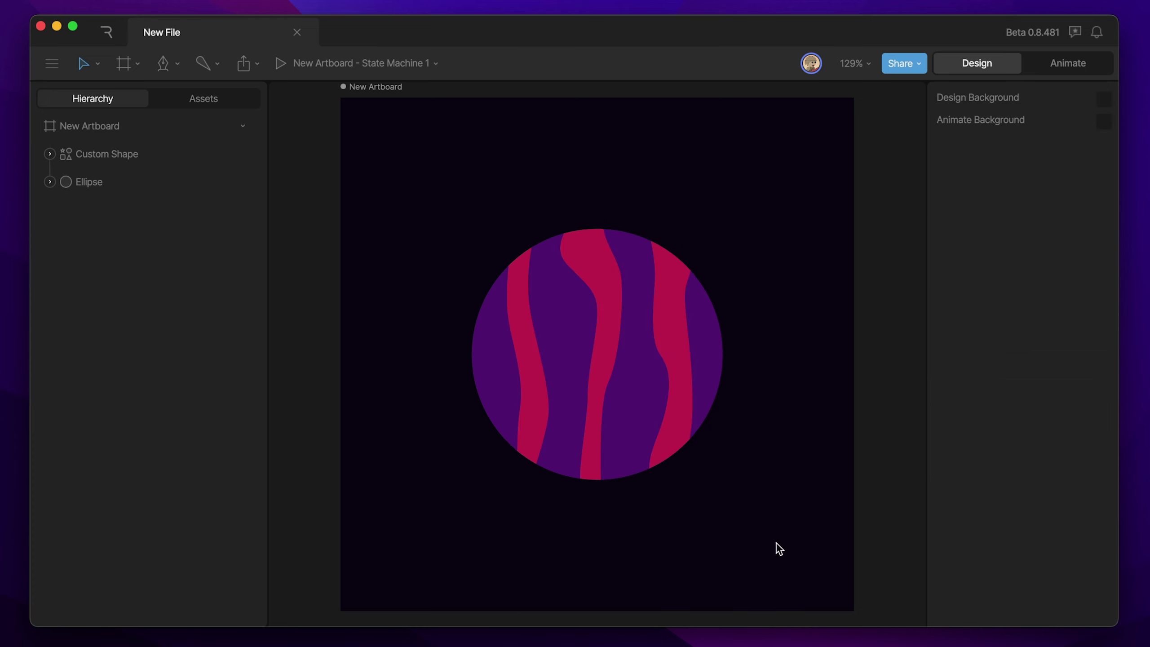
- Group the stripes Shape and the Ellipse together with Ctrl+G
{"action": "key", "text": "super+z"}
{"action": "left_click_drag", "start_coordinate": [768, 256], "coordinate": [447, 500]}
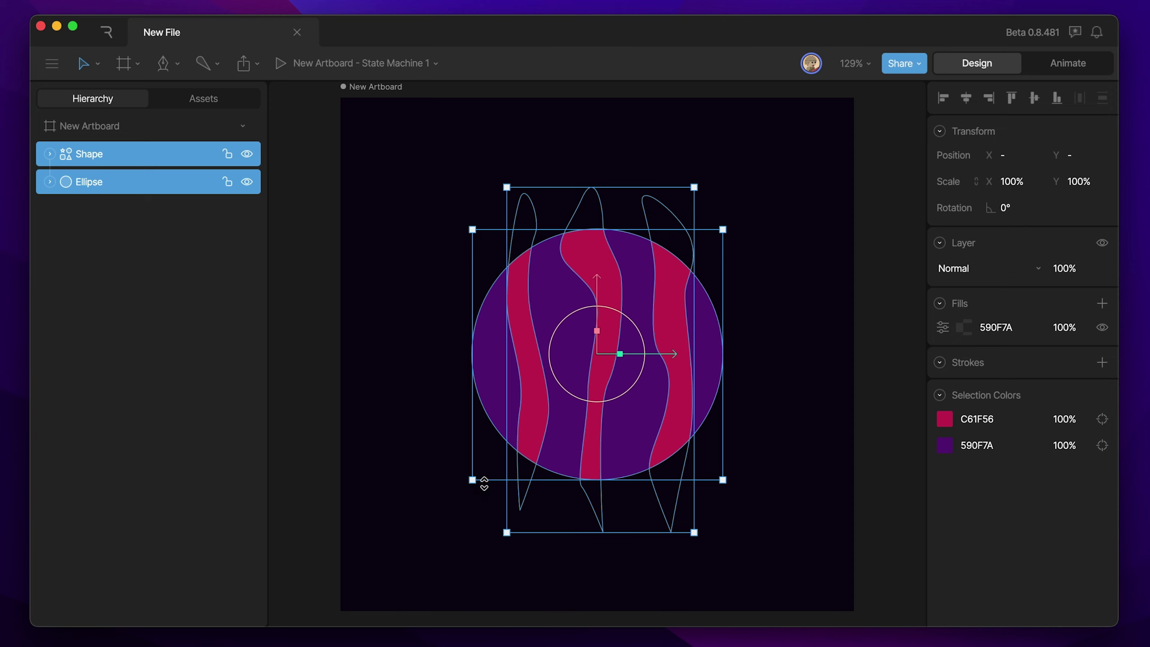
{"action": "key", "text": "super+g"}
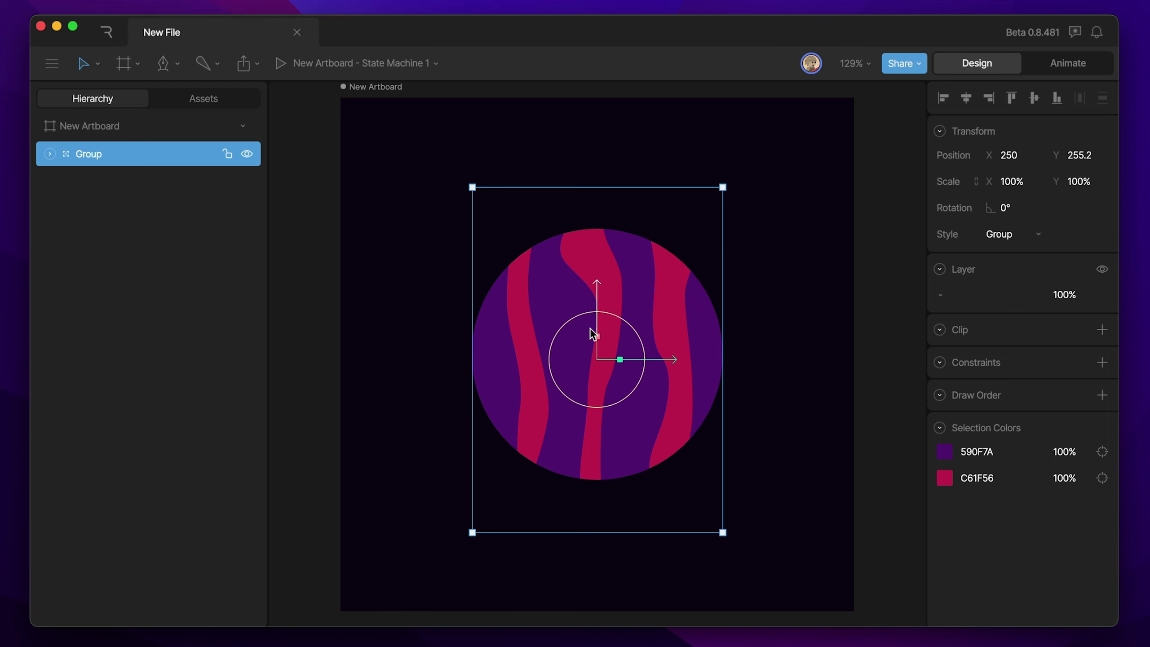
- Name the group 'Planet' and rotate it 90° so the stripes run horizontally
{"action": "double_click", "coordinate": [88, 157]}
{"action": "type", "text": "Planet"}
{"action": "key", "text": "Return"}
{"action": "left_click_drag", "start_coordinate": [627, 326], "coordinate": [641, 392]}
{"action": "left_click", "coordinate": [828, 334]}
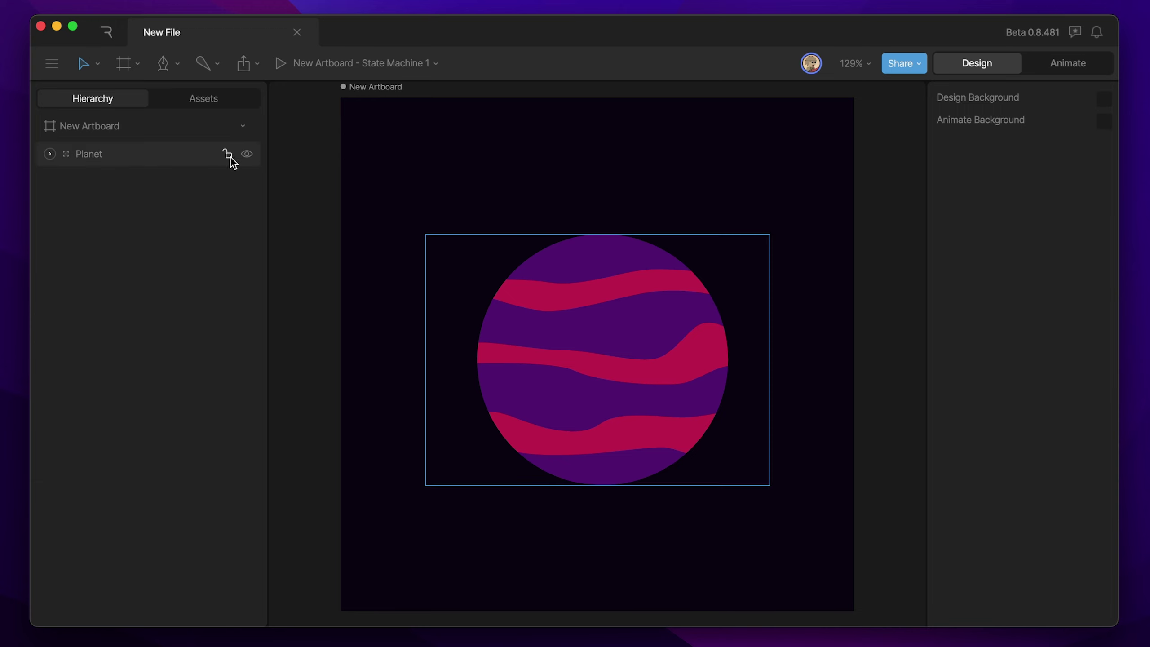
- Lock Planet and add a 50.8 × 50.8 light grey (DEDEDE) moon circle to its left
{"action": "left_click", "coordinate": [230, 158]}
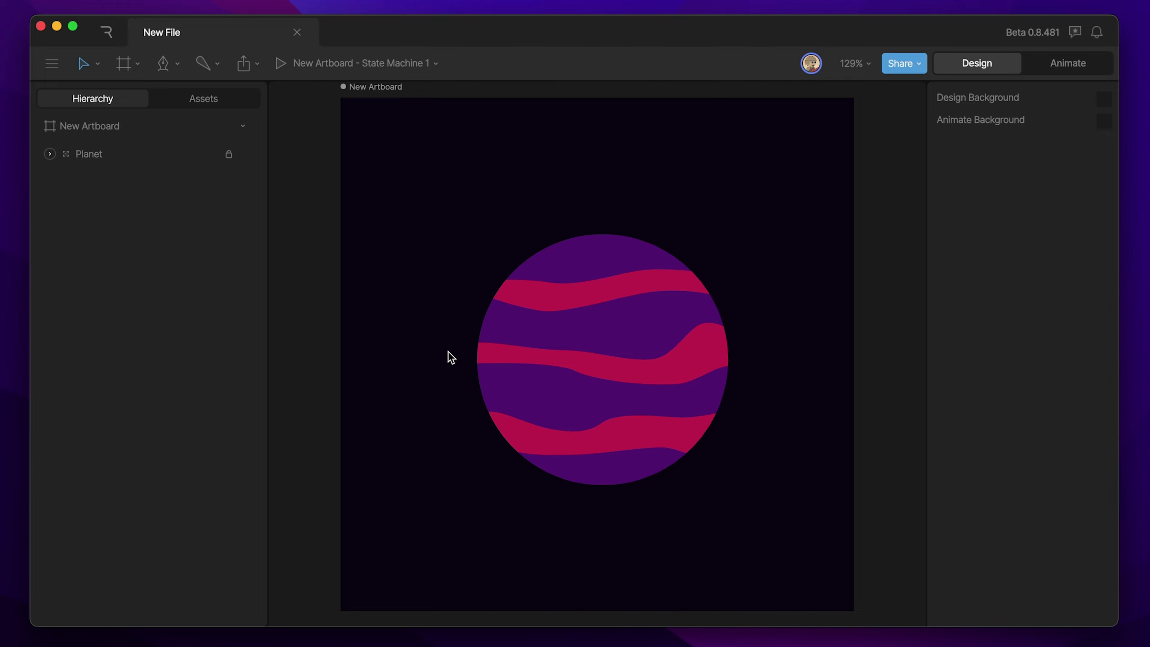
{"action": "key", "text": "o"}
{"action": "left_click_drag", "start_coordinate": [402, 333], "coordinate": [449, 386]}
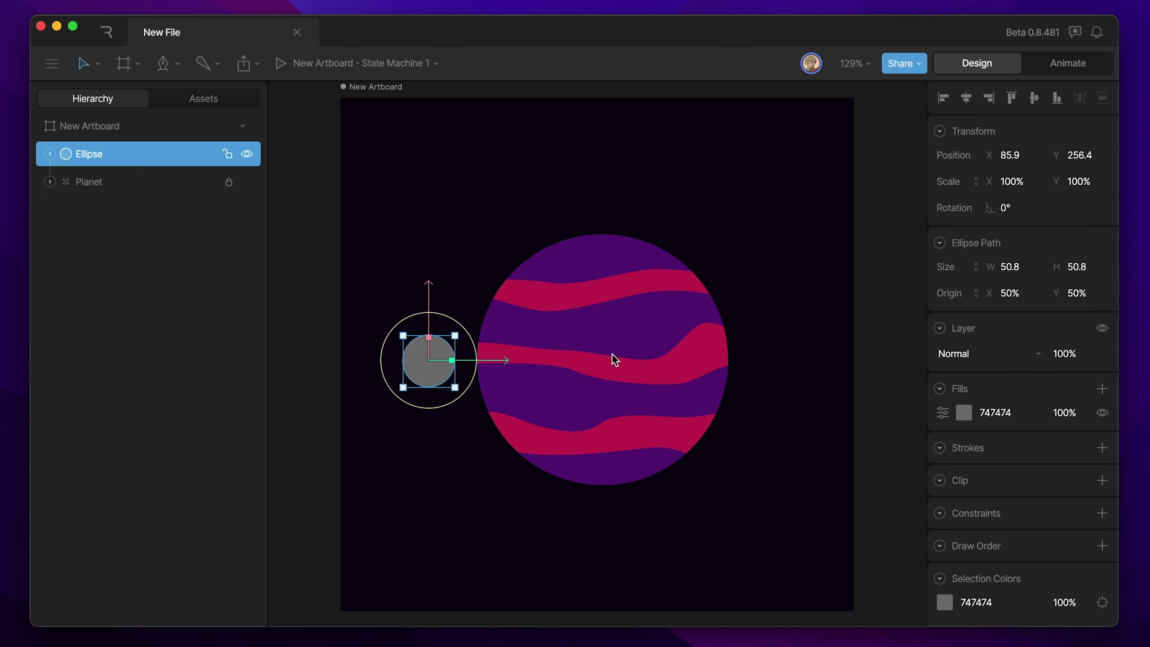
{"action": "left_click", "coordinate": [969, 414]}
{"action": "left_click_drag", "start_coordinate": [764, 416], "coordinate": [757, 393]}
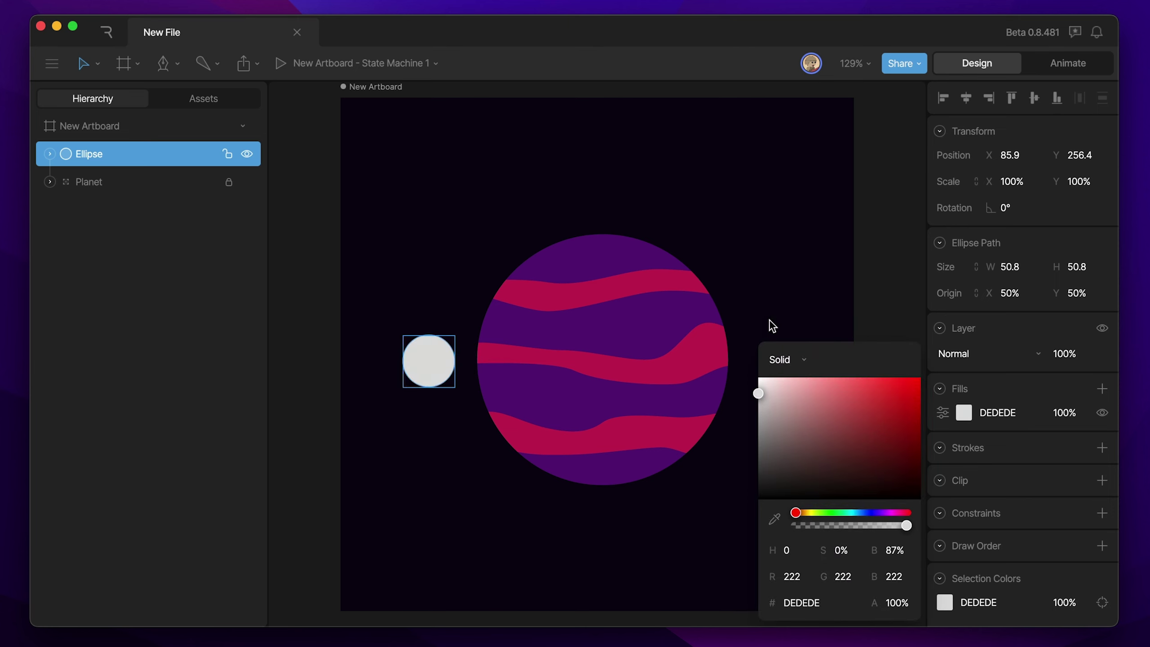
- Draw a small crater circle on the moon and place a duplicate to its left
{"action": "left_click", "coordinate": [774, 290]}
{"action": "scroll", "coordinate": [437, 373], "scroll_direction": "up", "scroll_amount": 5}
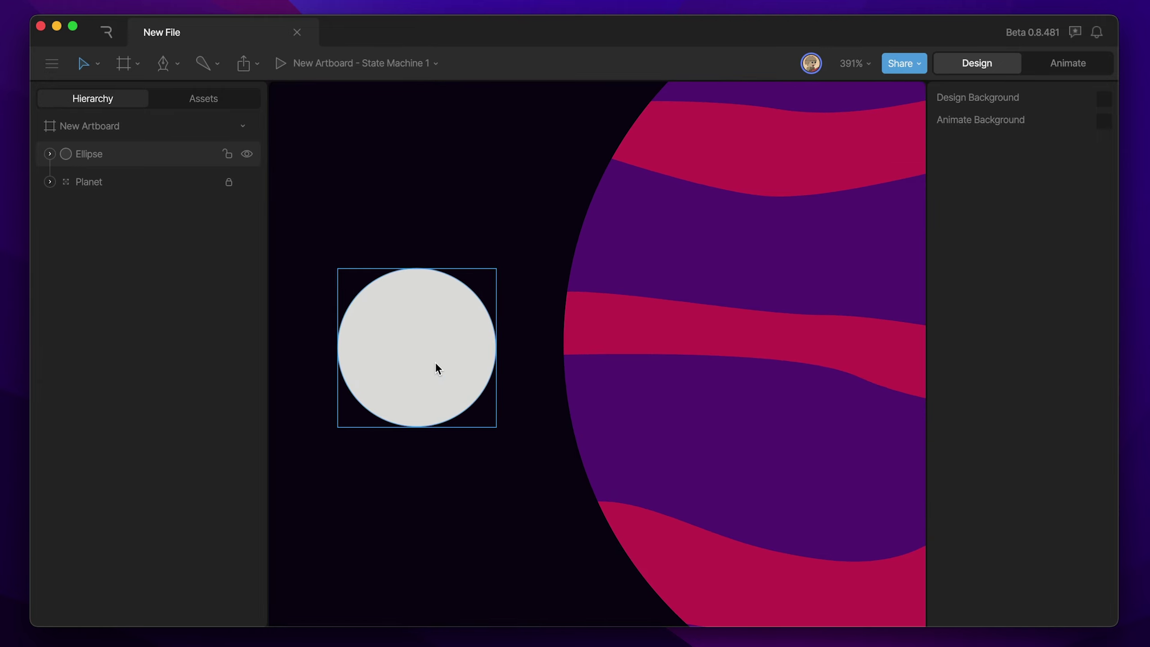
{"action": "left_click_drag", "start_coordinate": [438, 366], "coordinate": [511, 358]}
{"action": "key", "text": "o"}
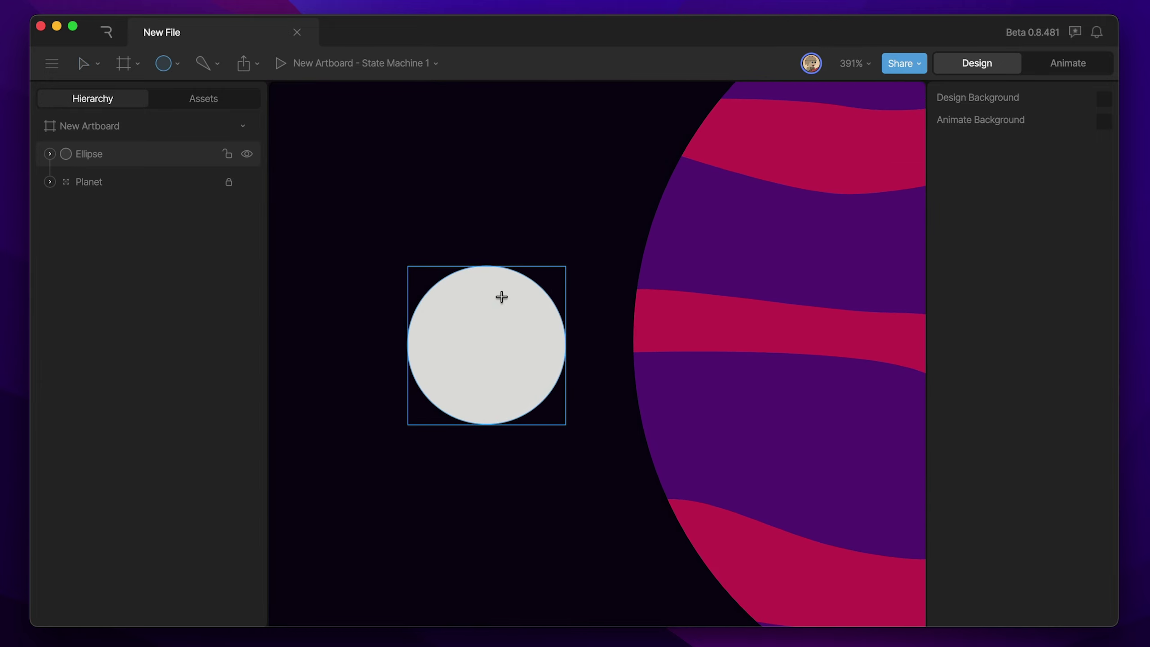
{"action": "left_click_drag", "start_coordinate": [504, 291], "coordinate": [537, 319]}
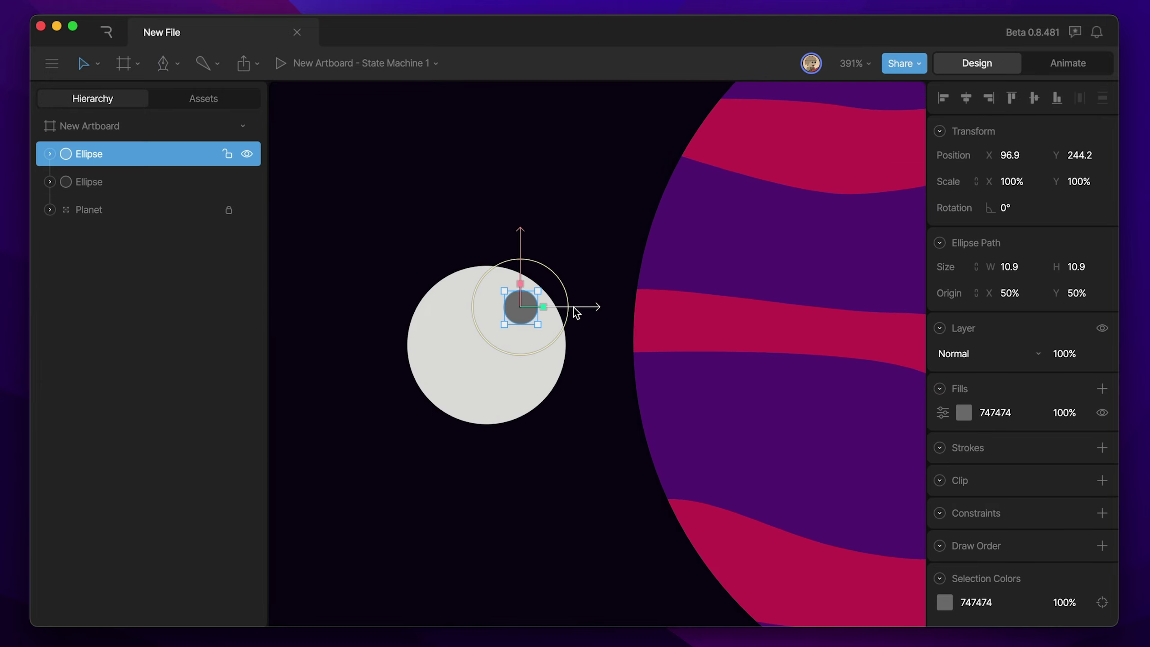
{"action": "key", "text": "super+d"}
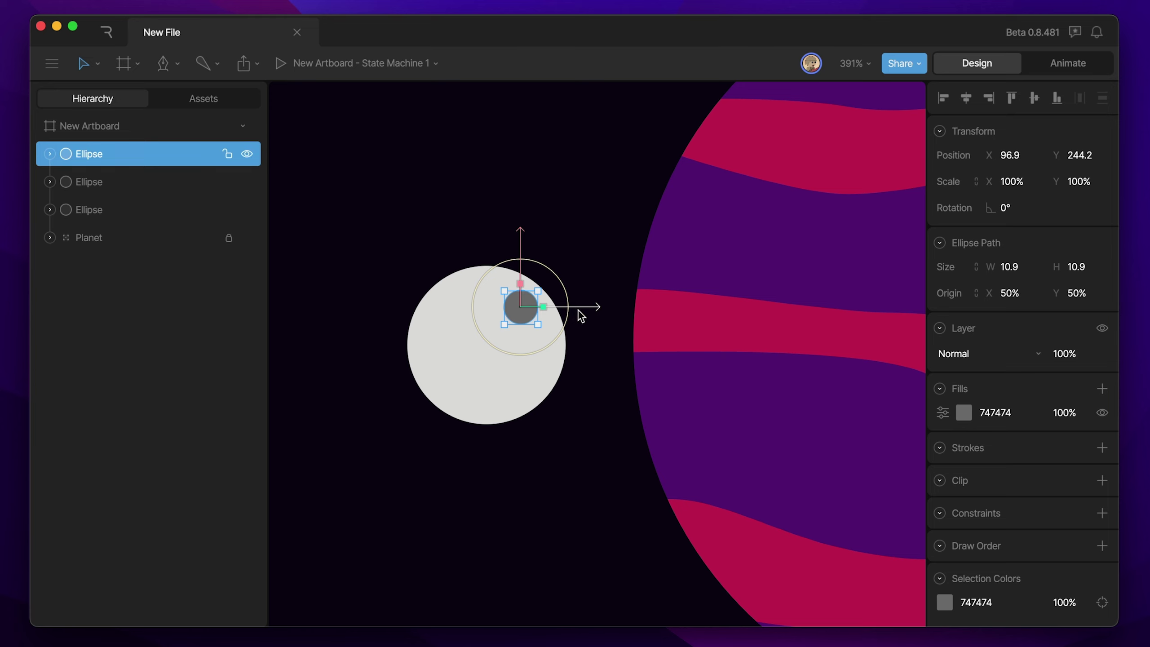
{"action": "left_click_drag", "start_coordinate": [551, 308], "coordinate": [480, 268]}
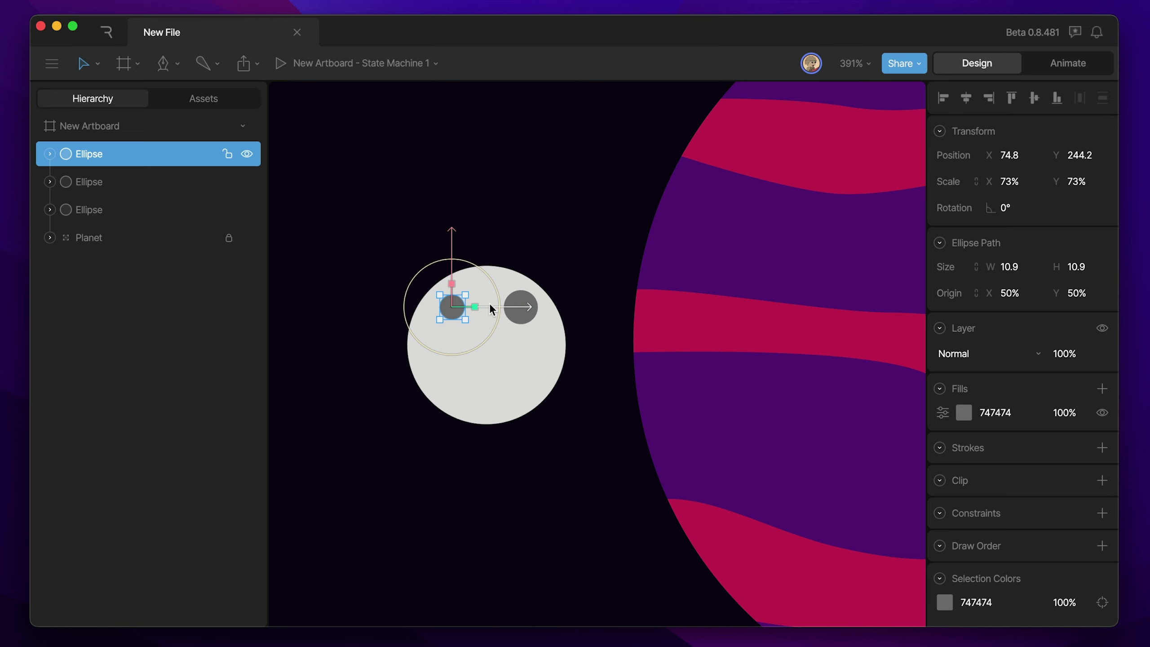
- Add two more crater copies, enlarging one and shrinking the other to 92%
{"action": "key", "text": "super+d"}
{"action": "left_click_drag", "start_coordinate": [452, 243], "coordinate": [453, 279]}
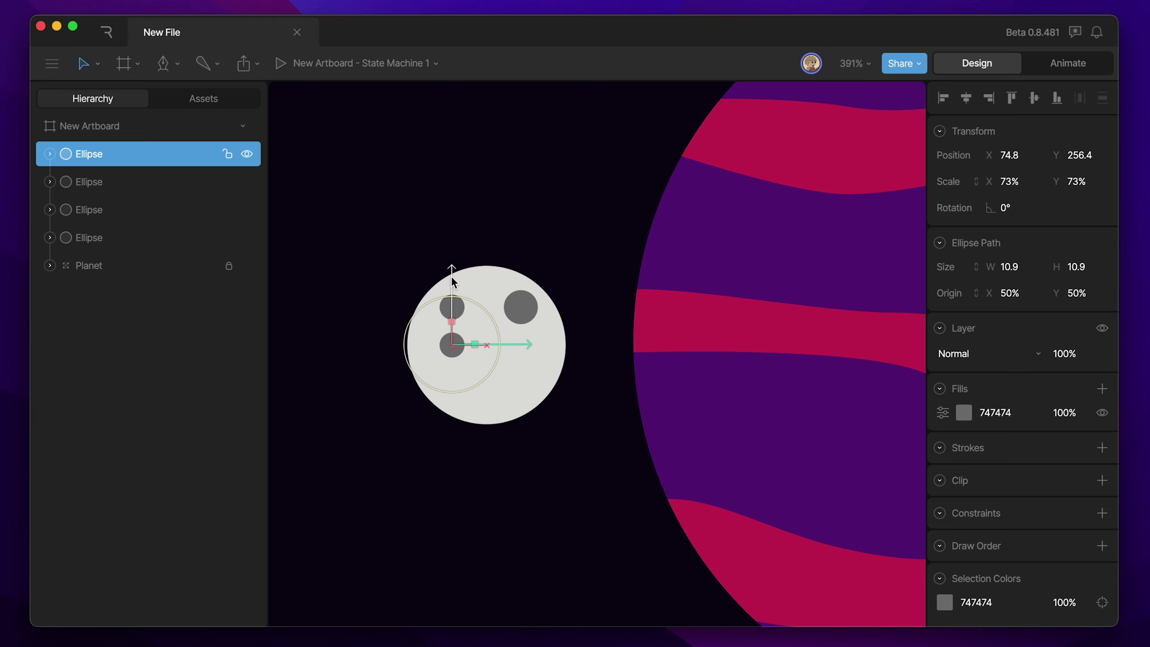
{"action": "left_click_drag", "start_coordinate": [523, 350], "coordinate": [575, 324]}
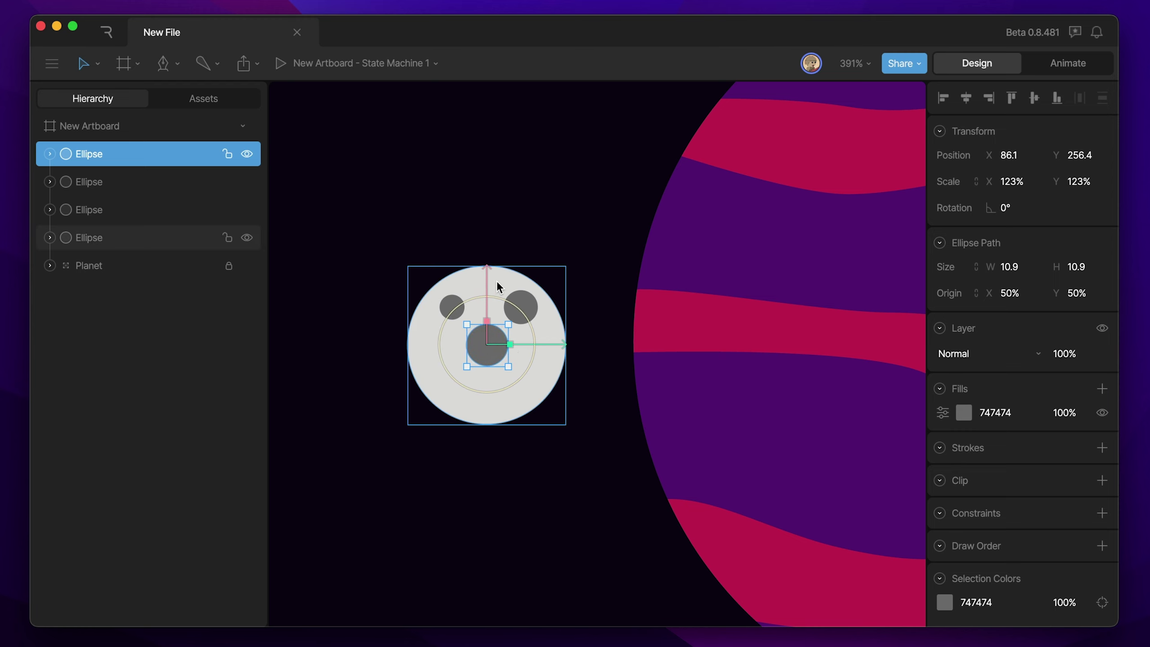
{"action": "key", "text": "super+d"}
{"action": "left_click_drag", "start_coordinate": [494, 281], "coordinate": [505, 326]}
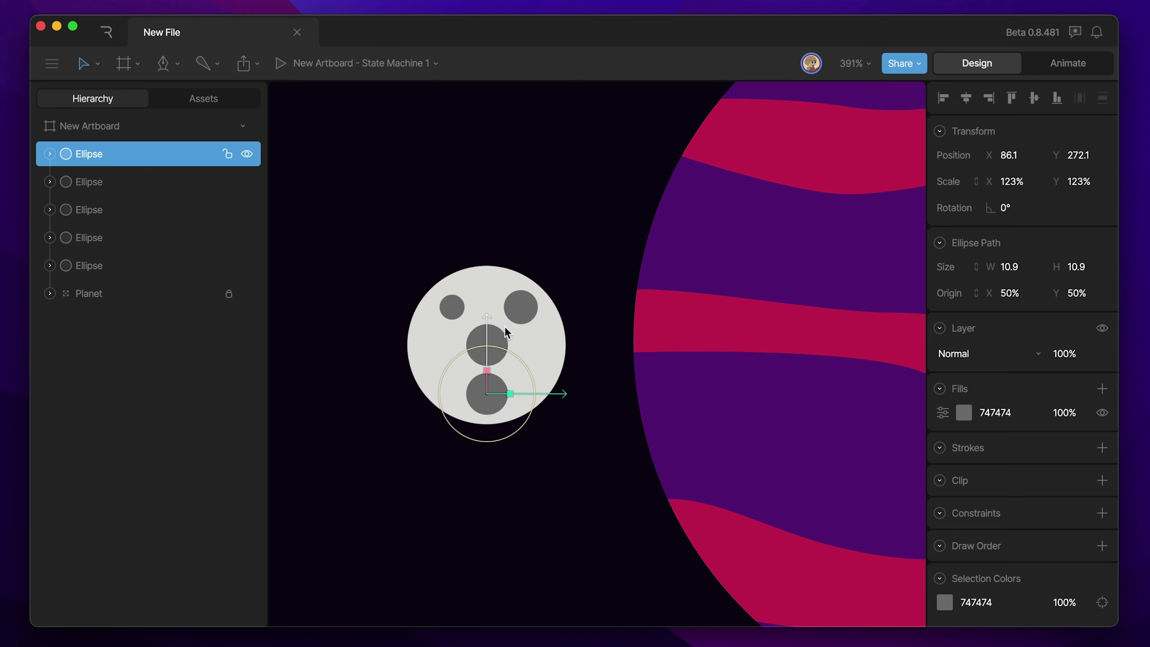
{"action": "left_click_drag", "start_coordinate": [549, 391], "coordinate": [597, 393]}
{"action": "left_click_drag", "start_coordinate": [528, 338], "coordinate": [528, 315]}
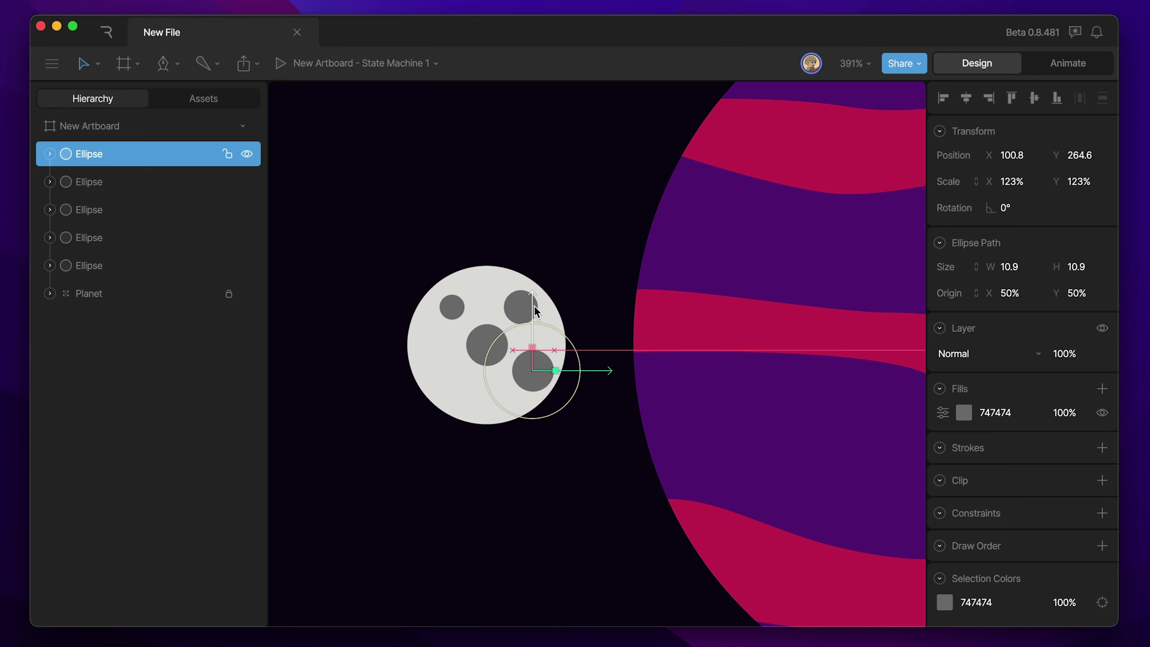
{"action": "left_click_drag", "start_coordinate": [563, 367], "coordinate": [500, 367]}
- Add two final craters, one at about half size and one at the lower middle
{"action": "key", "text": "super+d"}
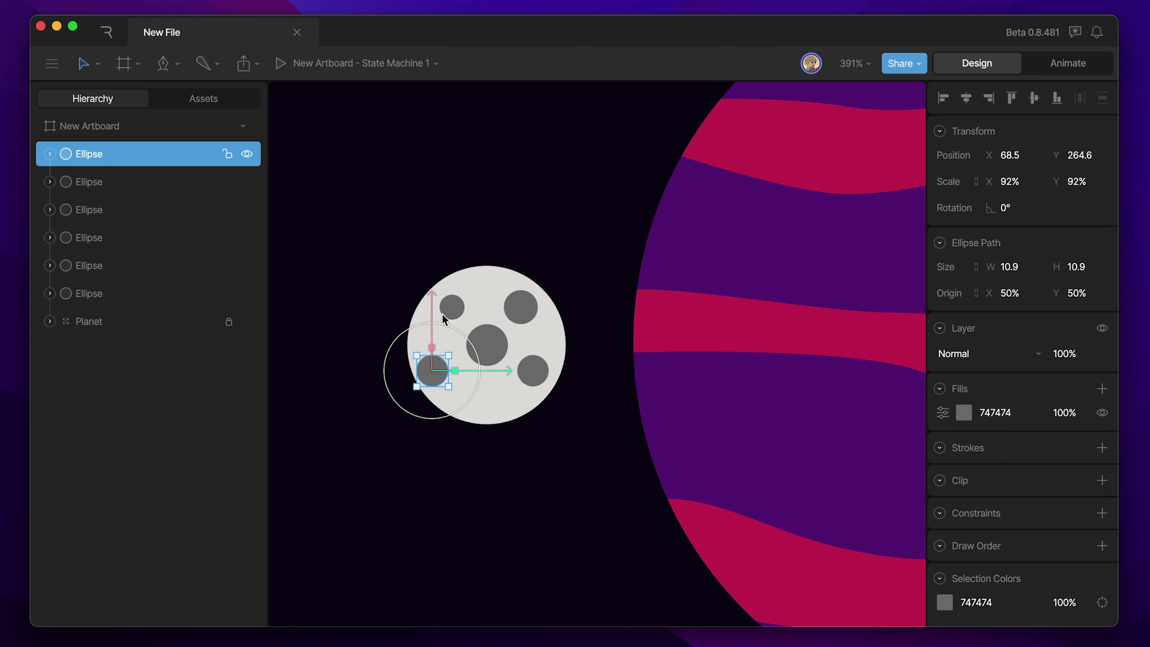
{"action": "left_click_drag", "start_coordinate": [438, 308], "coordinate": [437, 262]}
{"action": "left_click_drag", "start_coordinate": [456, 334], "coordinate": [443, 334]}
{"action": "left_click", "coordinate": [534, 310]}
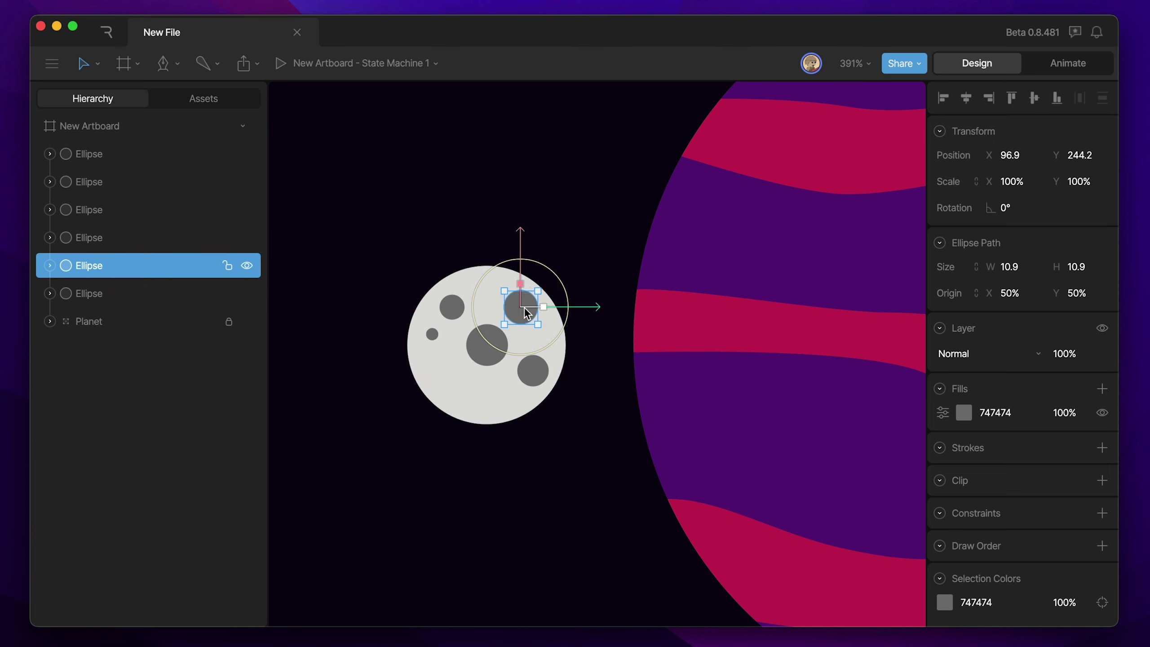
{"action": "key", "text": "super+d"}
{"action": "left_click_drag", "start_coordinate": [521, 236], "coordinate": [527, 316]}
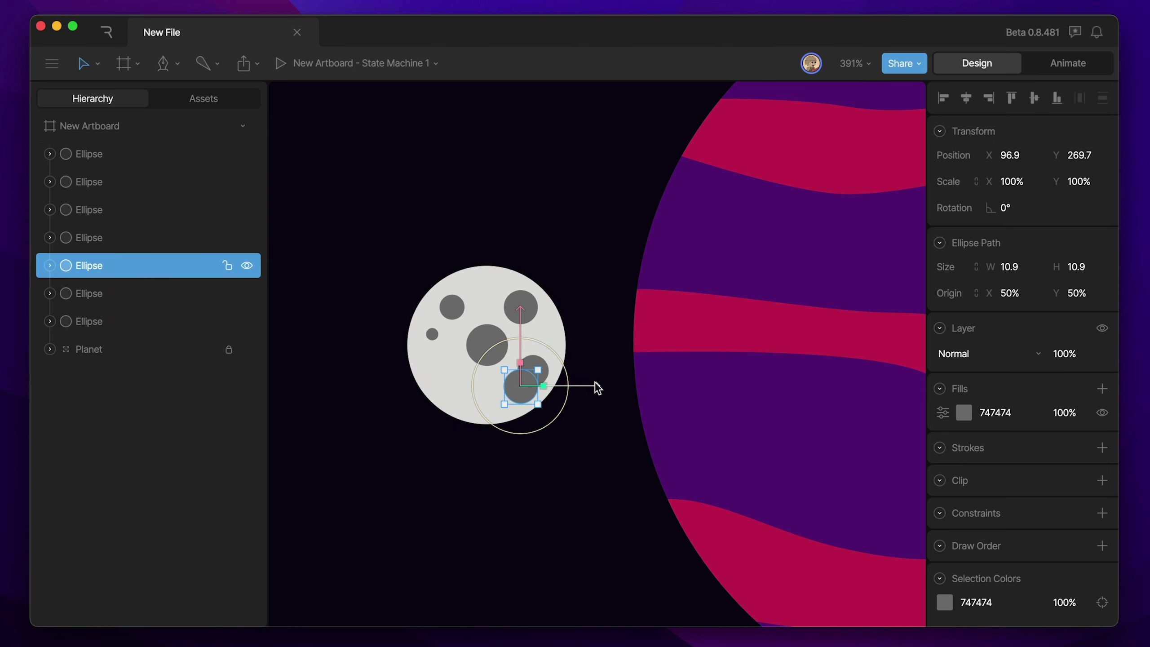
{"action": "left_click_drag", "start_coordinate": [593, 386], "coordinate": [376, 396]}
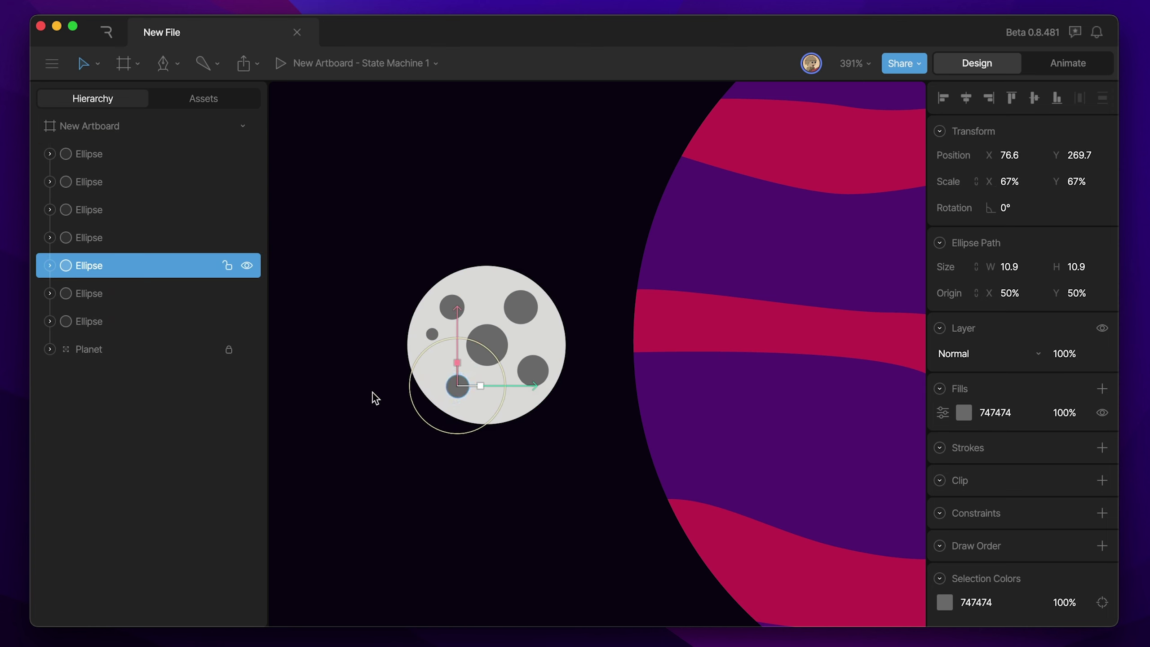
{"action": "left_click", "coordinate": [376, 435]}
{"action": "scroll", "coordinate": [398, 443], "scroll_direction": "down", "scroll_amount": 10}
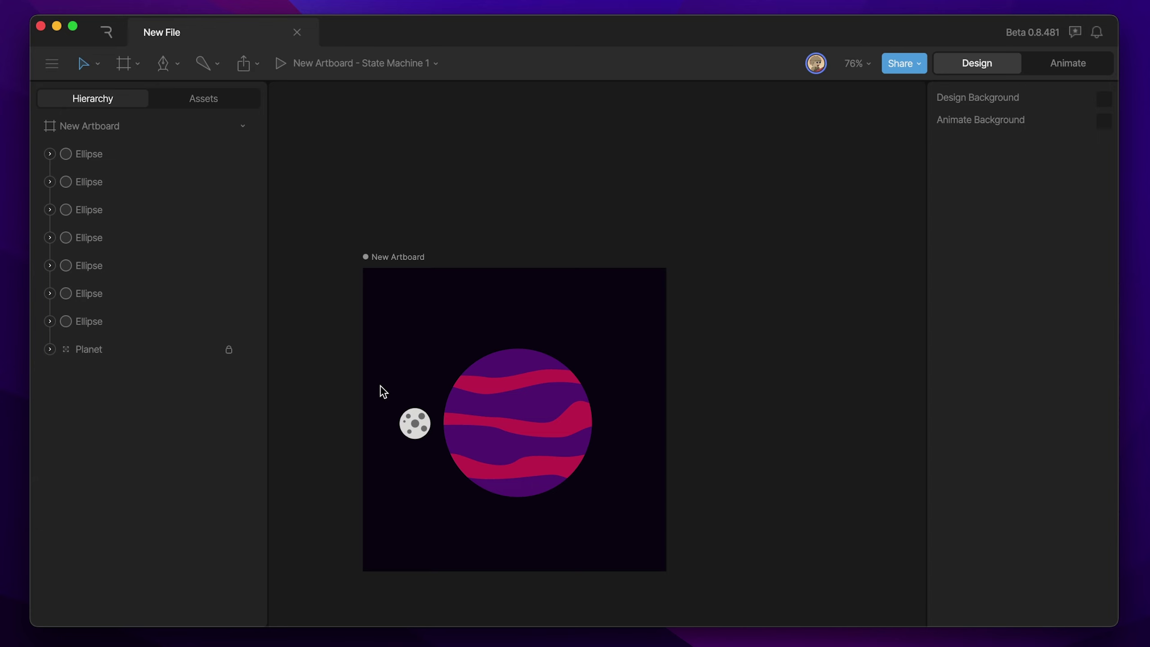
- Group all the moon's circles into a group named 'Moon'
{"action": "left_click_drag", "start_coordinate": [380, 384], "coordinate": [462, 469]}
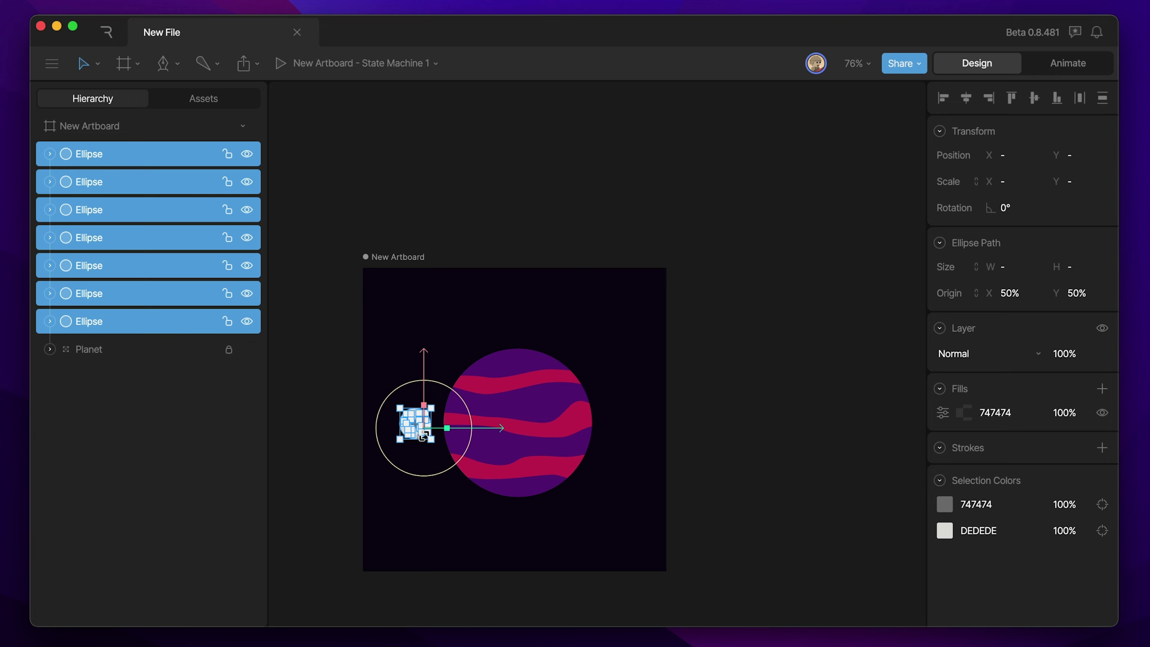
{"action": "key", "text": "super+g"}
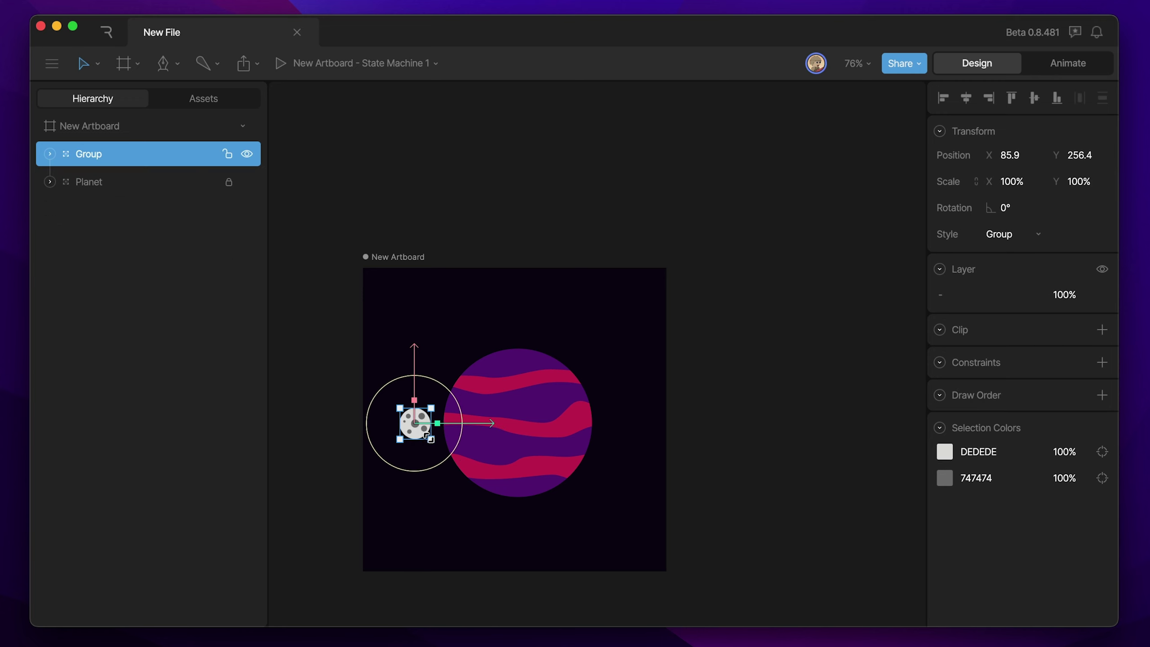
{"action": "double_click", "coordinate": [104, 155]}
{"action": "type", "text": "Moon"}
{"action": "key", "text": "Return"}
- Group Moon with Planet as 'Root Group' and try scaling it to 97%
{"action": "left_click", "coordinate": [105, 183], "text": "shift"}
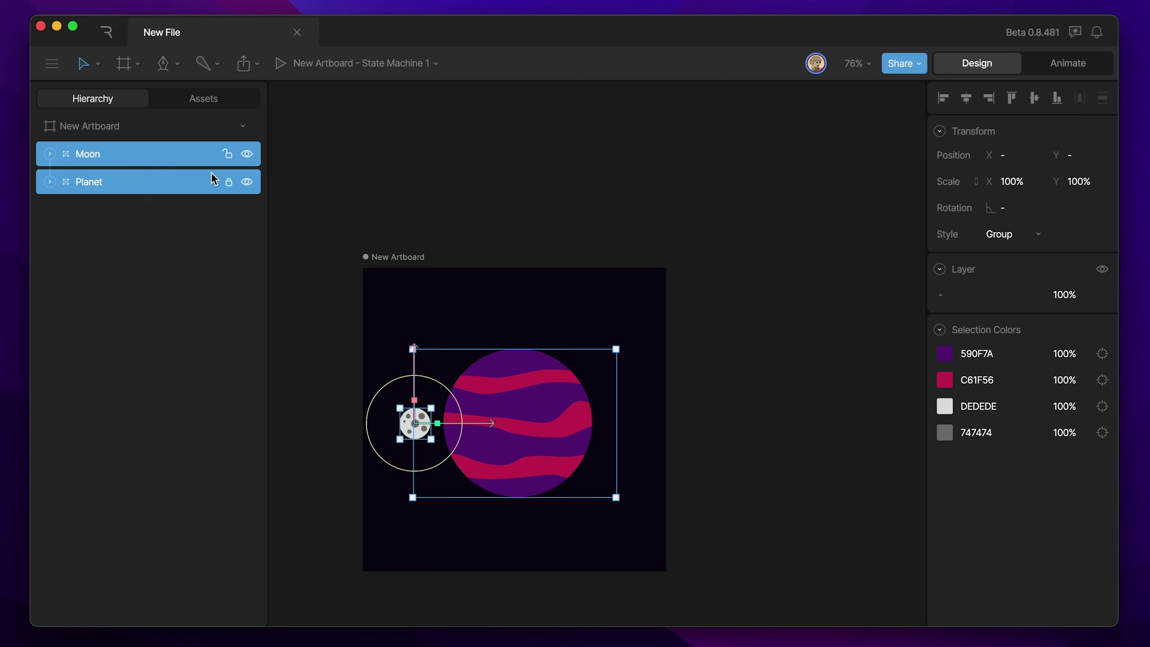
{"action": "key", "text": "super+g"}
{"action": "double_click", "coordinate": [112, 155]}
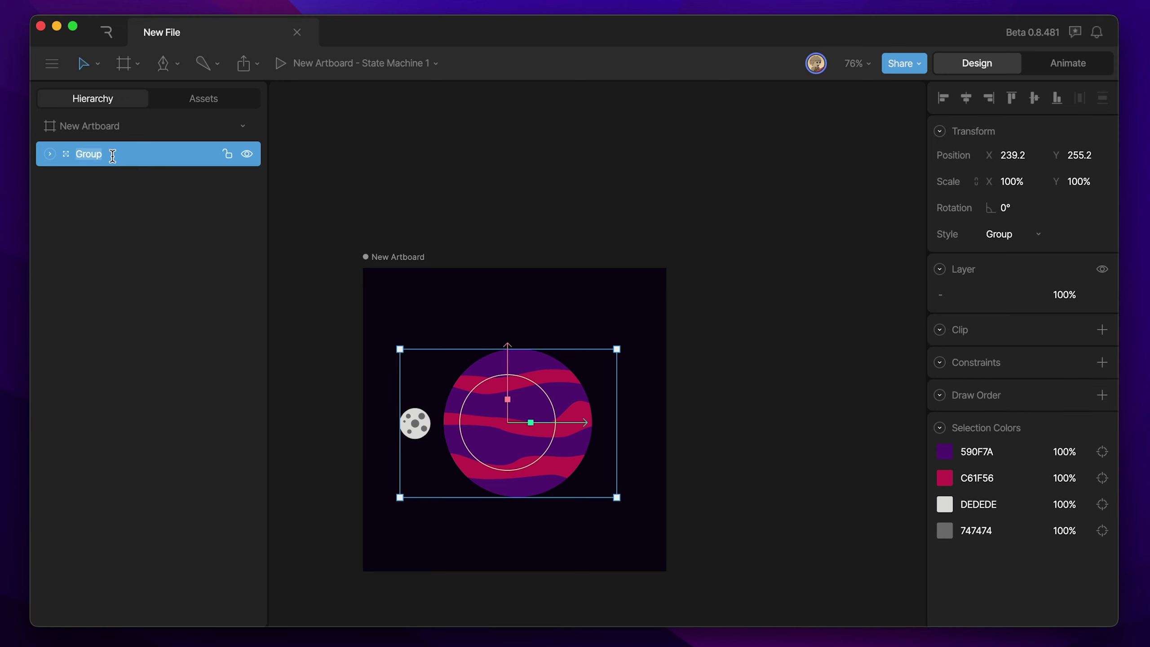
{"action": "type", "text": "Root Group"}
{"action": "left_click_drag", "start_coordinate": [532, 425], "coordinate": [571, 433]}
{"action": "key", "text": "super+z"}
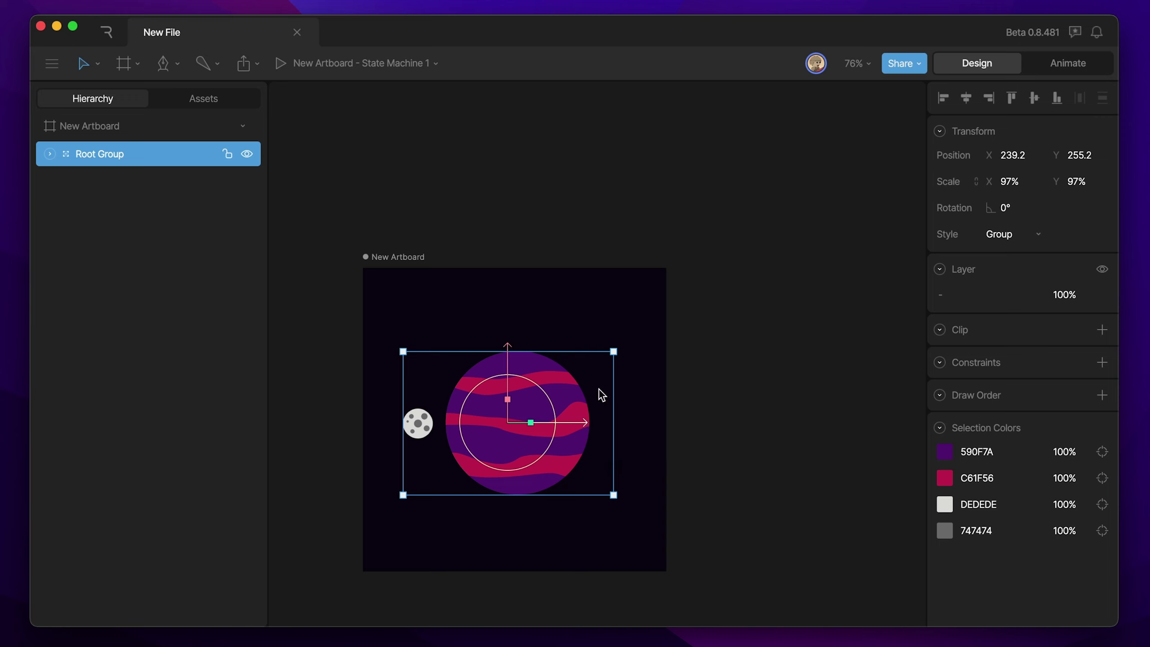
- Select the Moon group and test moving it right of the planet, then undo
{"action": "left_click", "coordinate": [616, 323]}
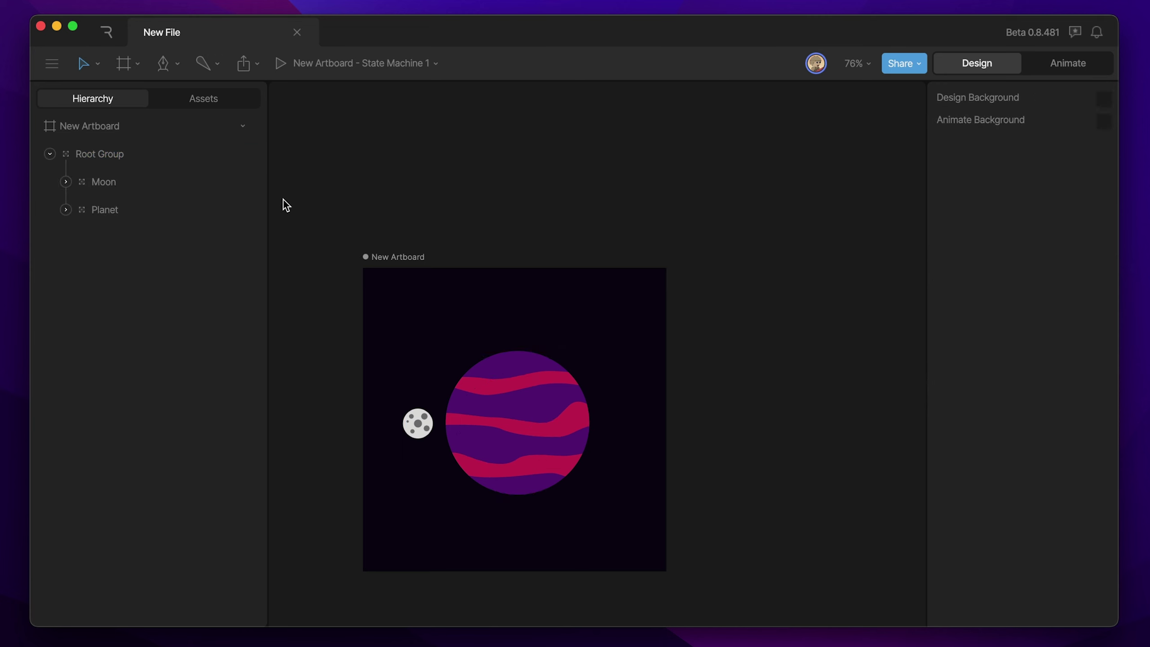
{"action": "left_click", "coordinate": [134, 185]}
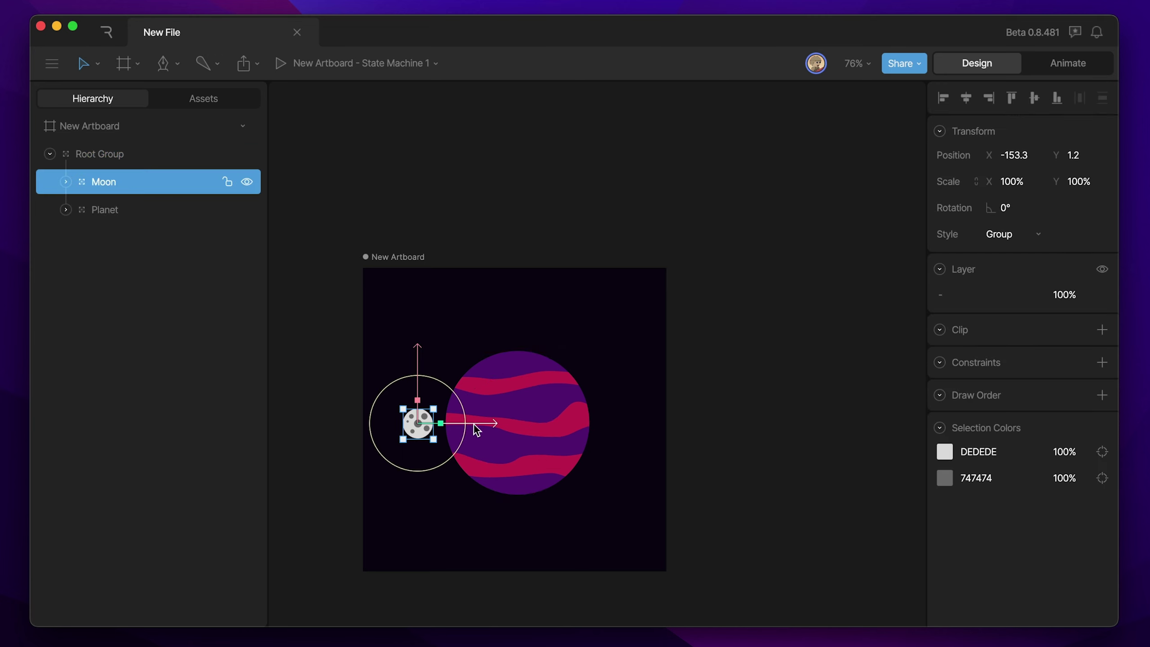
{"action": "left_click_drag", "start_coordinate": [474, 424], "coordinate": [670, 432]}
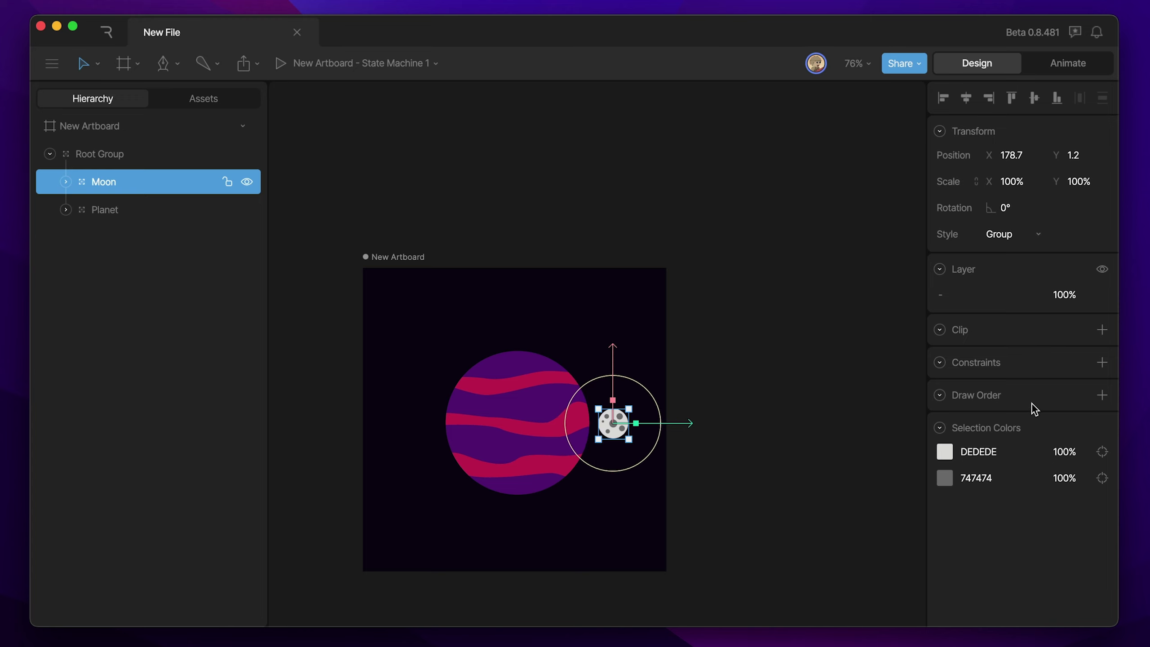
{"action": "key", "text": "super+z"}
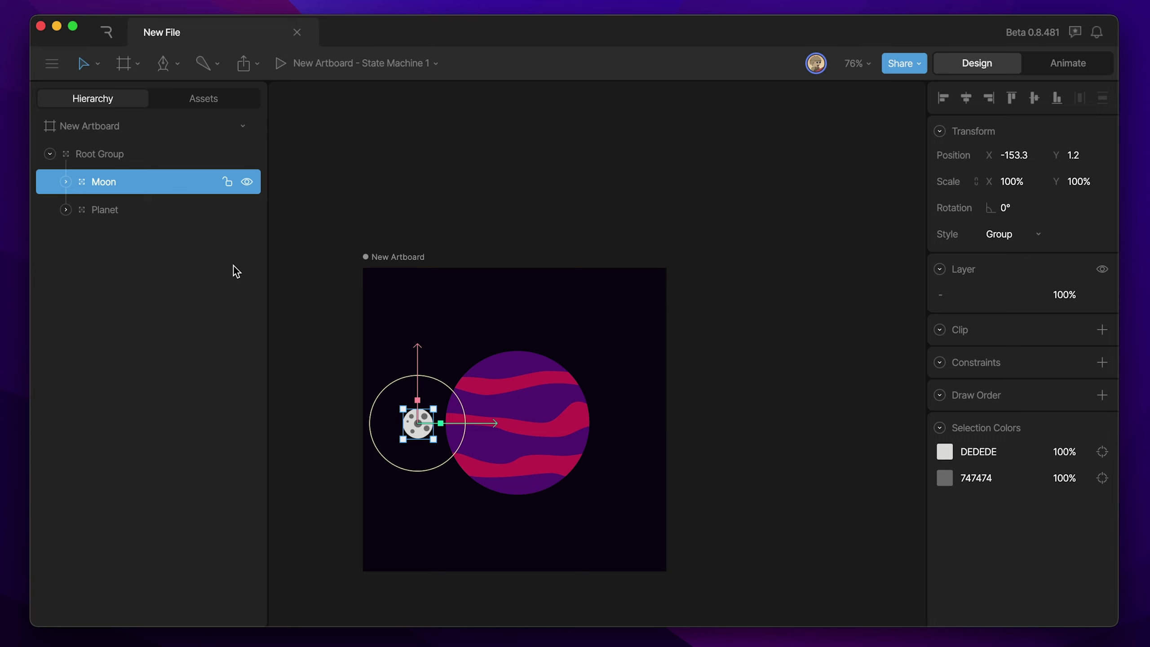
- Add a draw order rule to Moon and name it 'Behind Planet'
{"action": "left_click", "coordinate": [1102, 396]}
{"action": "double_click", "coordinate": [1027, 444]}
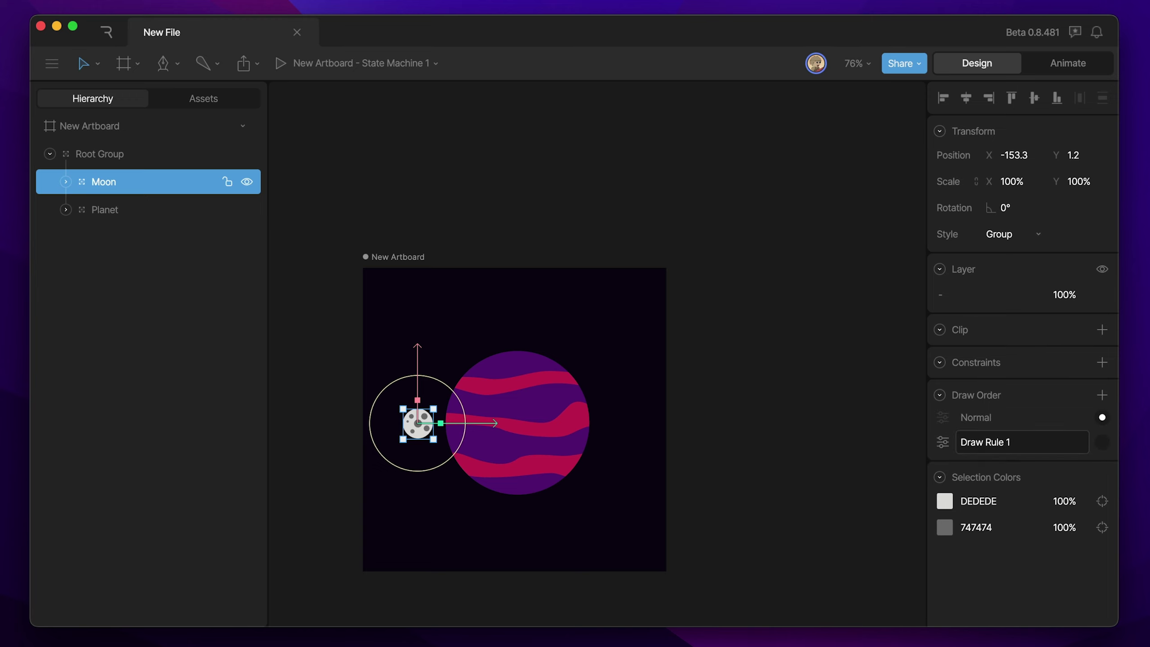
{"action": "left_click", "coordinate": [957, 450]}
{"action": "double_click", "coordinate": [1029, 444]}
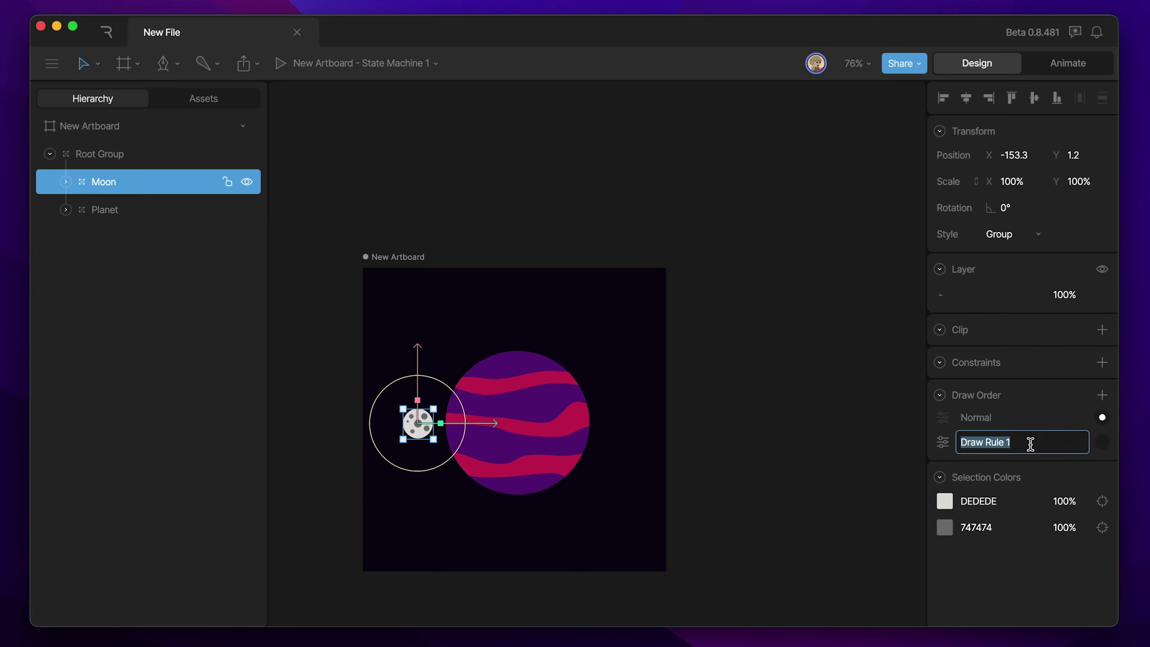
{"action": "type", "text": "Behind Planet"}
{"action": "key", "text": "Return"}
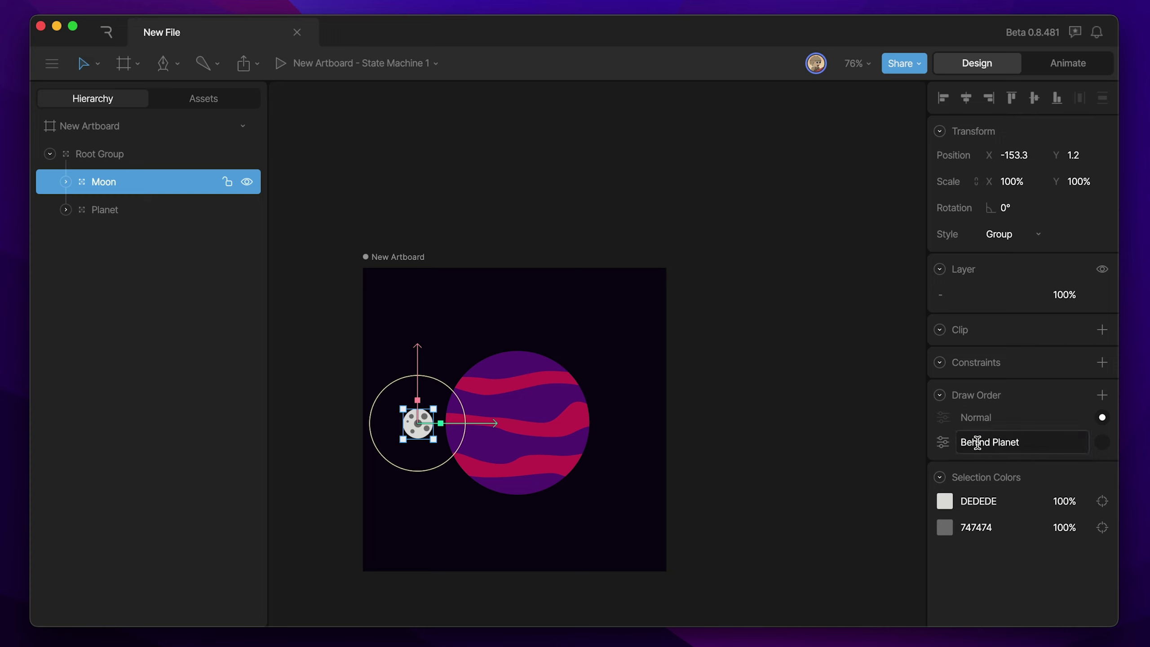
- Set the Behind Planet rule to draw below the Planet's Ellipse target
{"action": "left_click", "coordinate": [943, 443]}
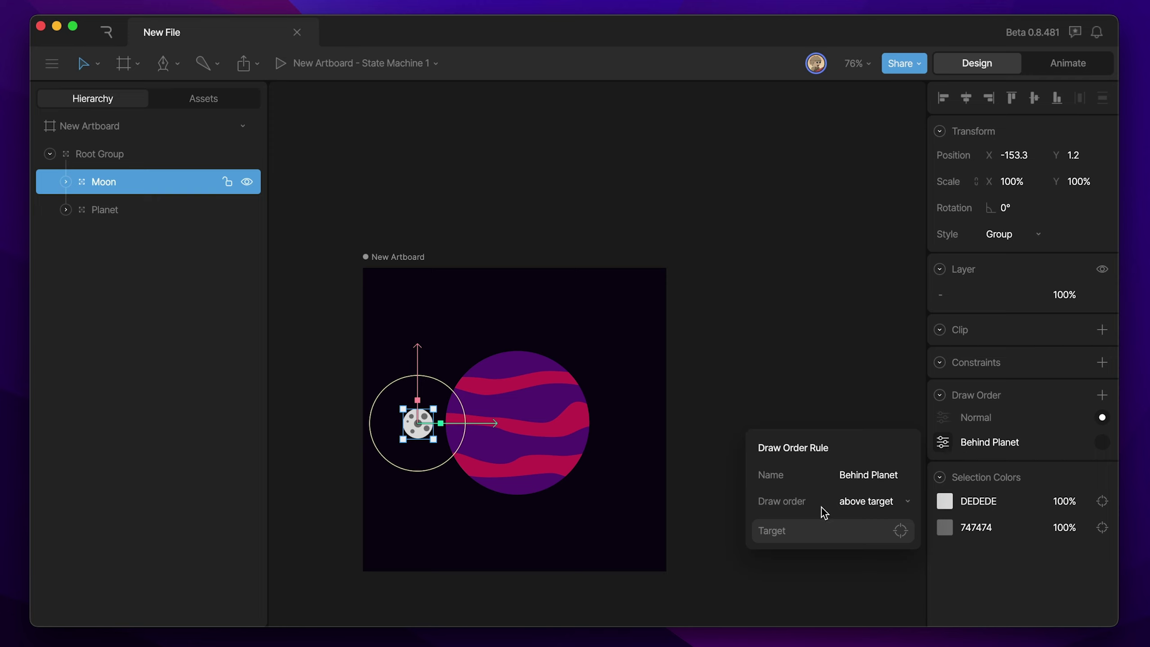
{"action": "left_click", "coordinate": [864, 510]}
{"action": "left_click", "coordinate": [867, 530]}
{"action": "left_click", "coordinate": [817, 535]}
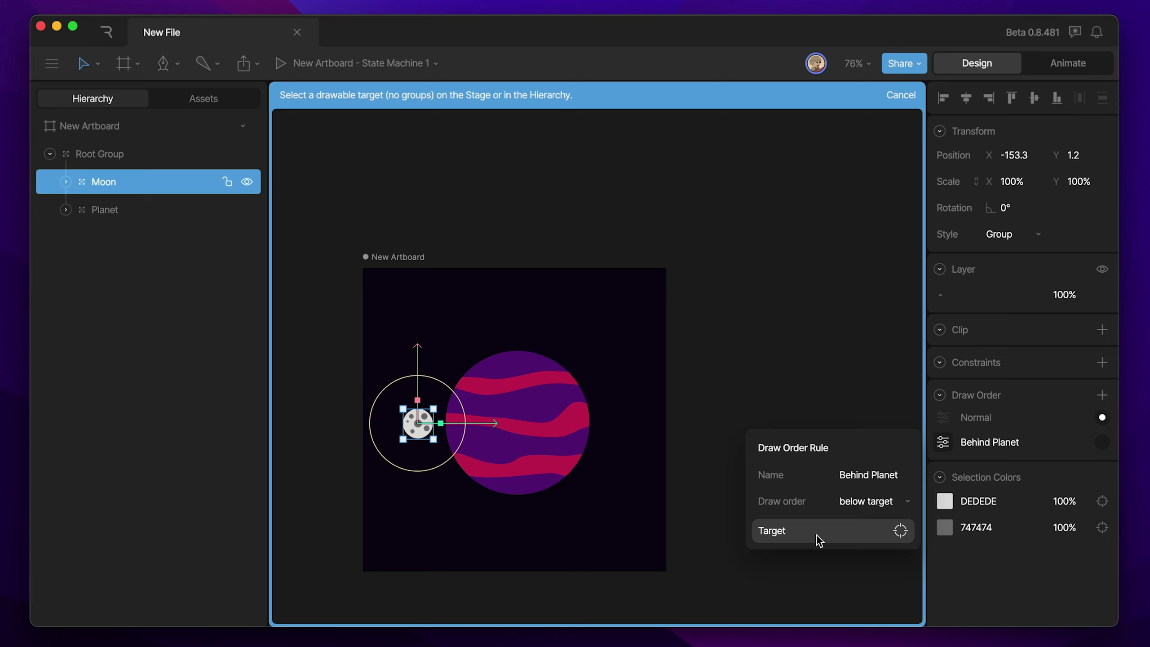
{"action": "left_click", "coordinate": [67, 210]}
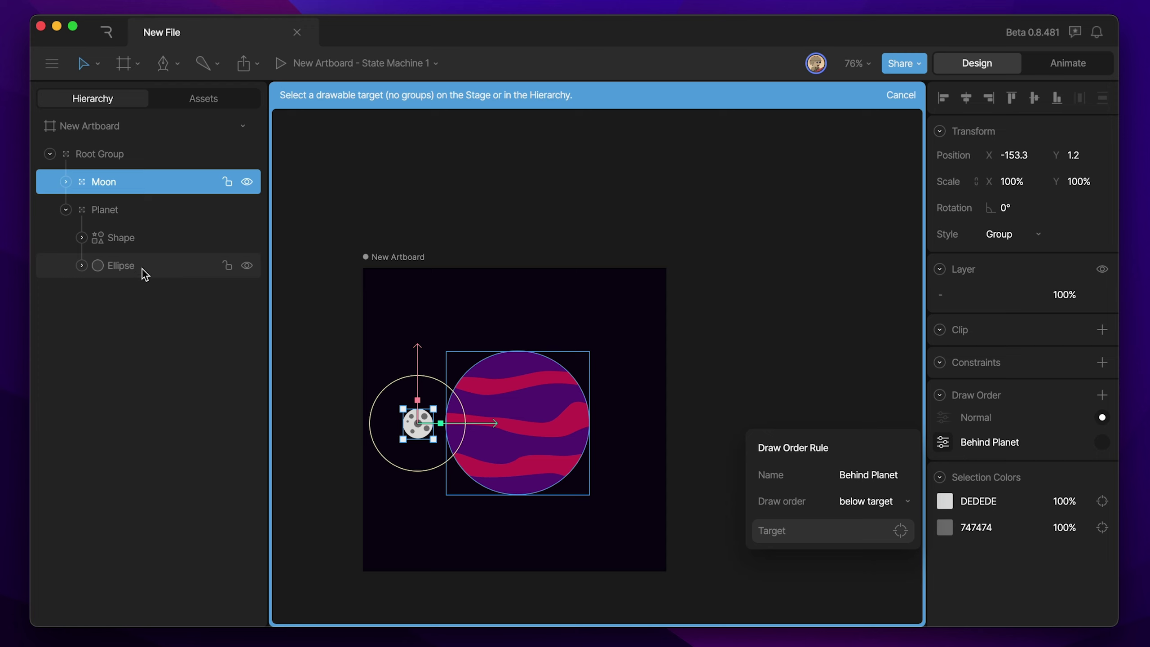
{"action": "left_click", "coordinate": [129, 270]}
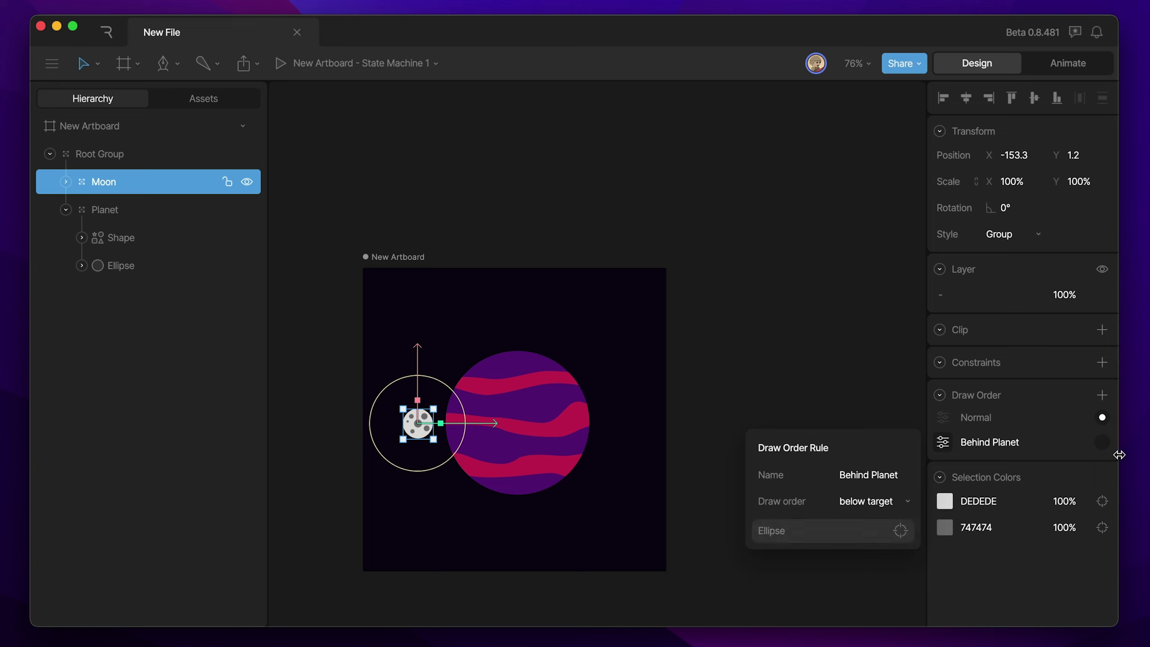
- Activate the rule, check the moon over the planet, then switch back to Normal order
{"action": "left_click", "coordinate": [1102, 442]}
{"action": "left_click_drag", "start_coordinate": [486, 423], "coordinate": [569, 423]}
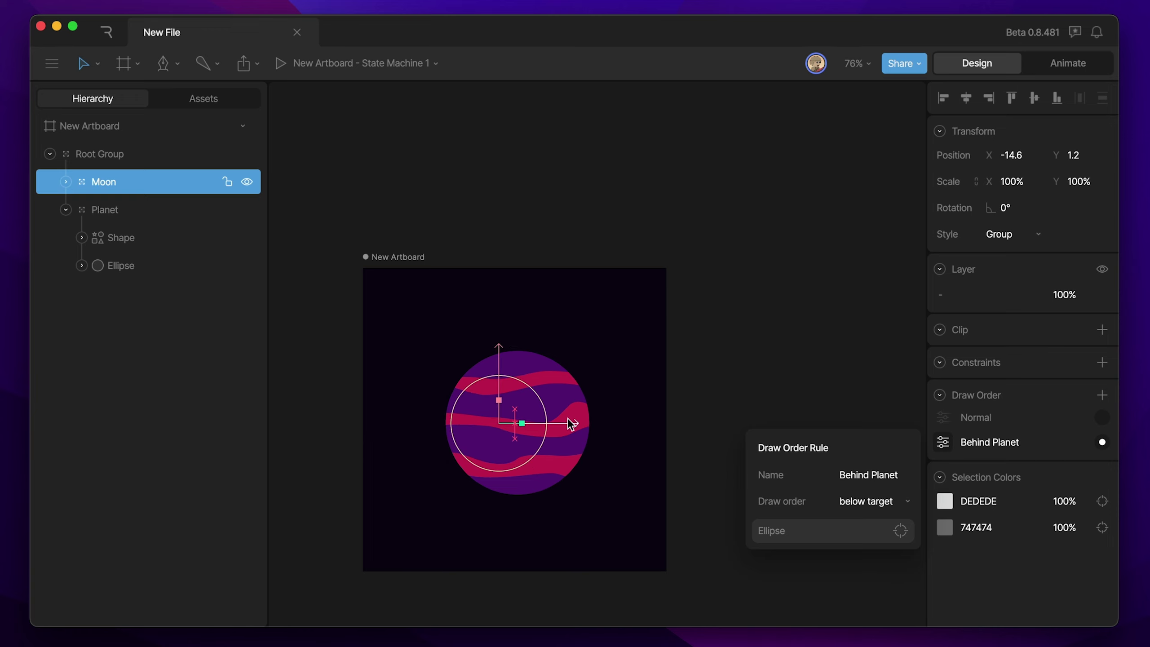
{"action": "left_click", "coordinate": [1102, 418]}
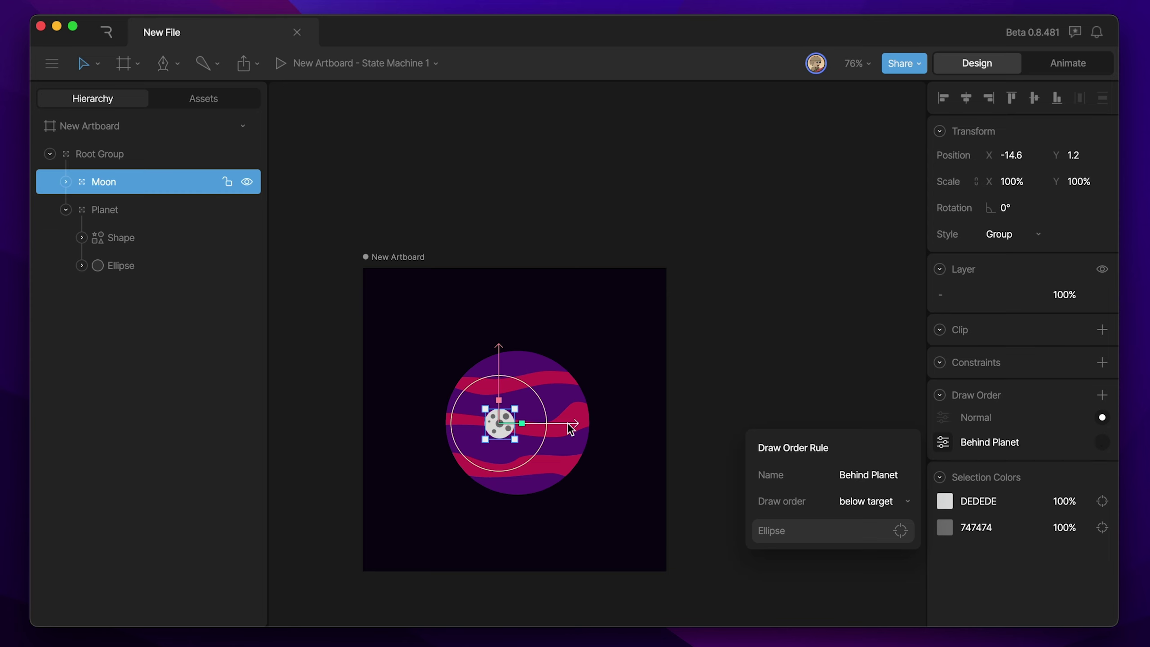
{"action": "left_click", "coordinate": [660, 269]}
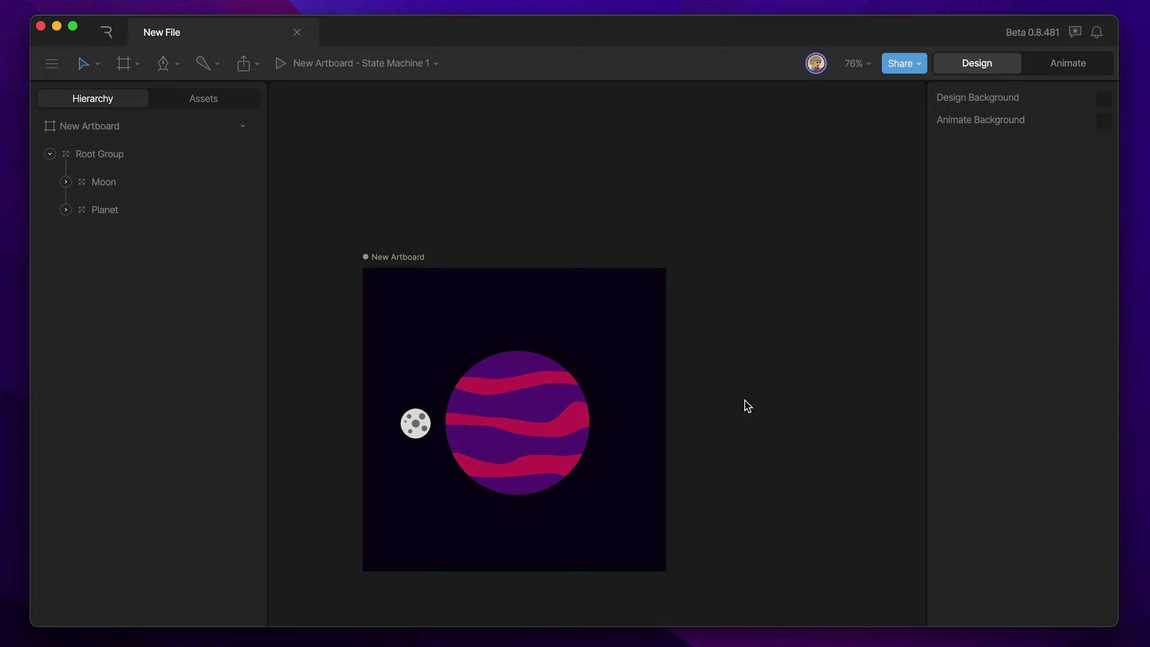
- In Animate mode, set Timeline 1's duration to 300 (00:03:00) and show the full range
{"action": "left_click", "coordinate": [1065, 66]}
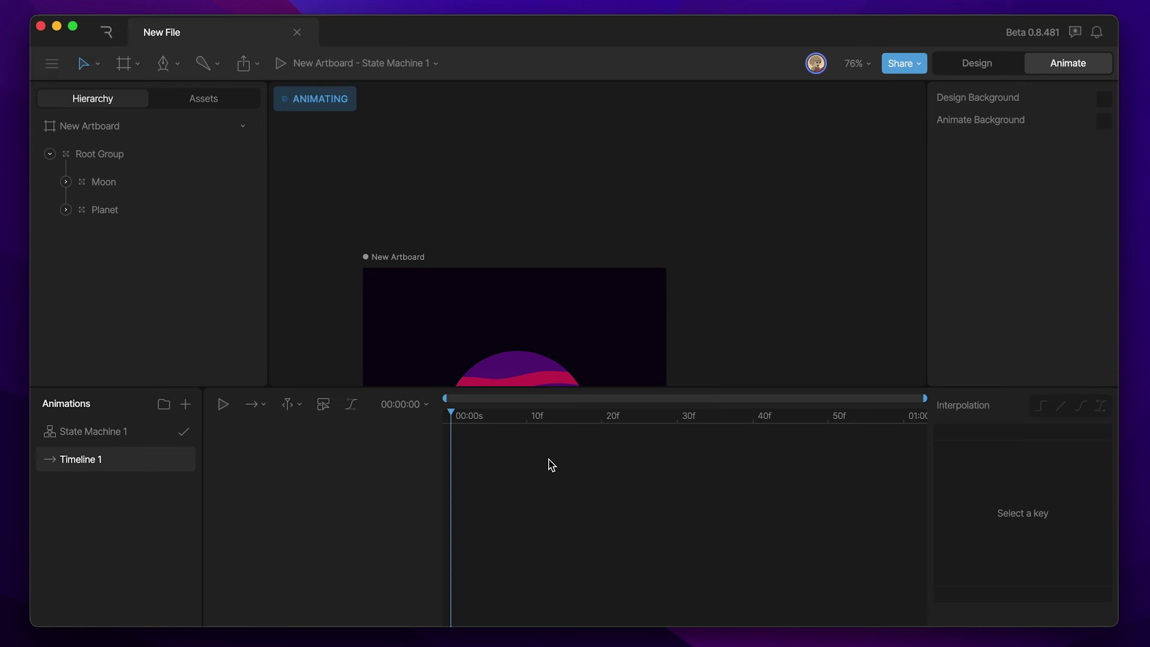
{"action": "key", "text": "shift+1"}
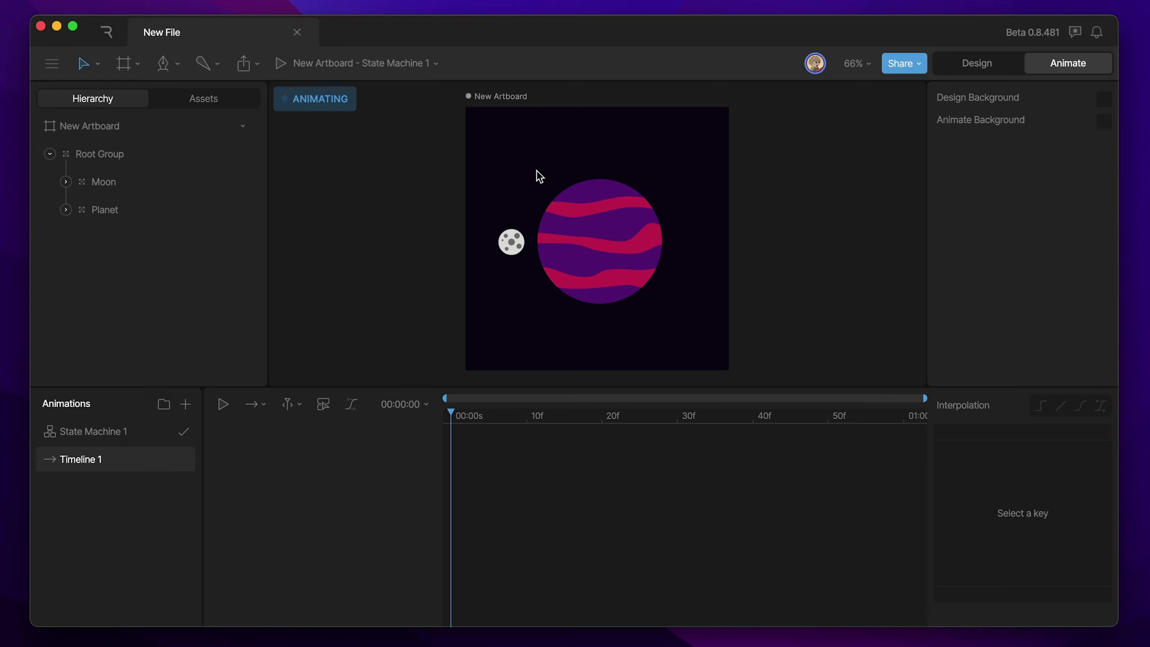
{"action": "left_click", "coordinate": [412, 408]}
{"action": "left_click", "coordinate": [508, 483]}
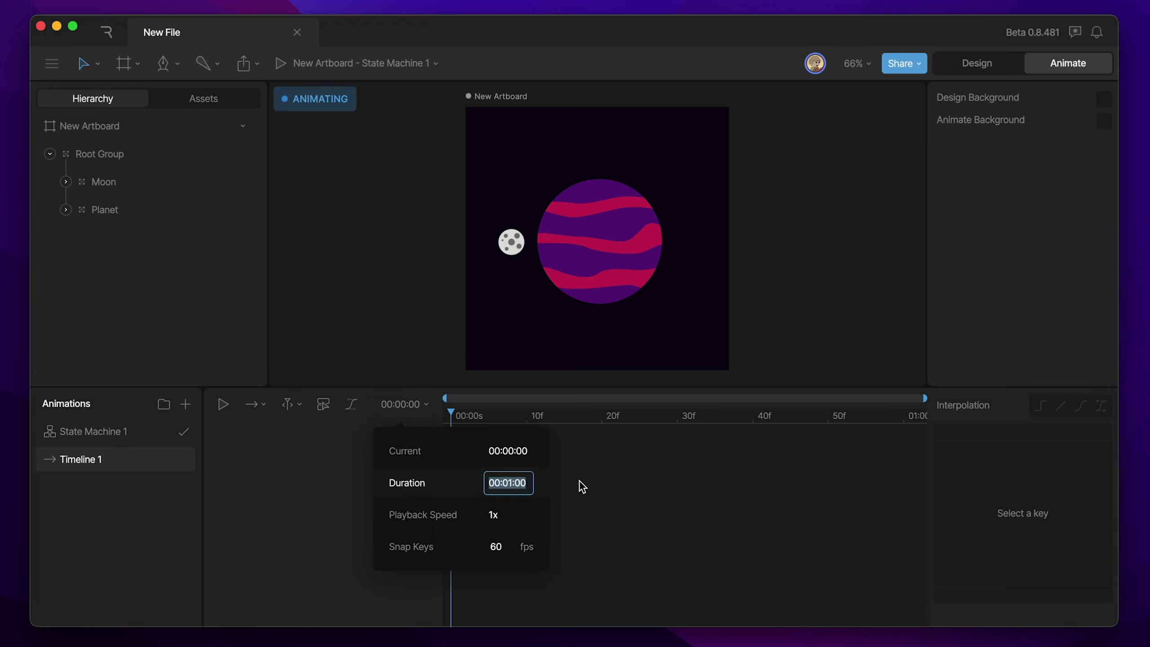
{"action": "type", "text": "300"}
{"action": "key", "text": "Return"}
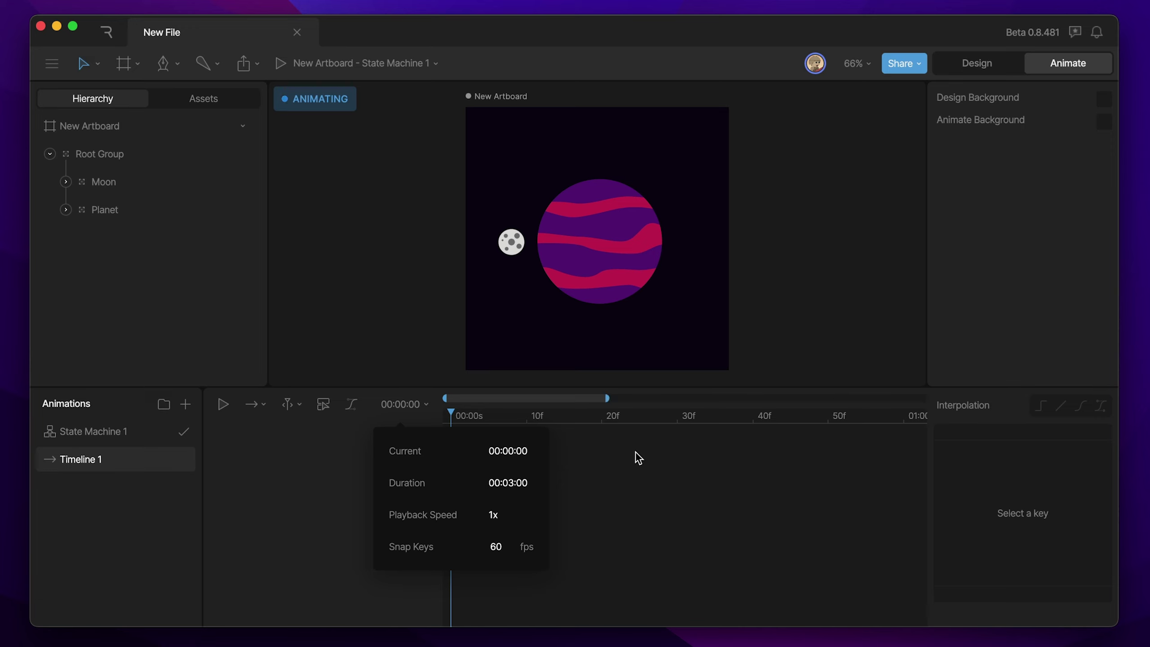
{"action": "left_click_drag", "start_coordinate": [608, 398], "coordinate": [925, 399]}
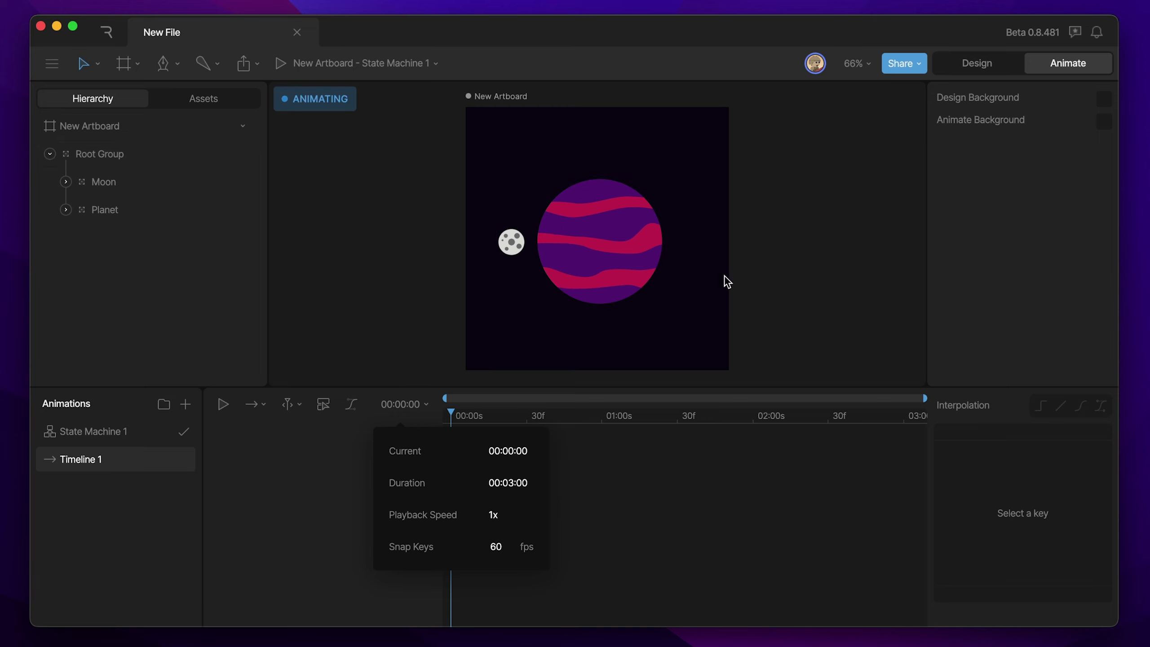
{"action": "left_click", "coordinate": [781, 252]}
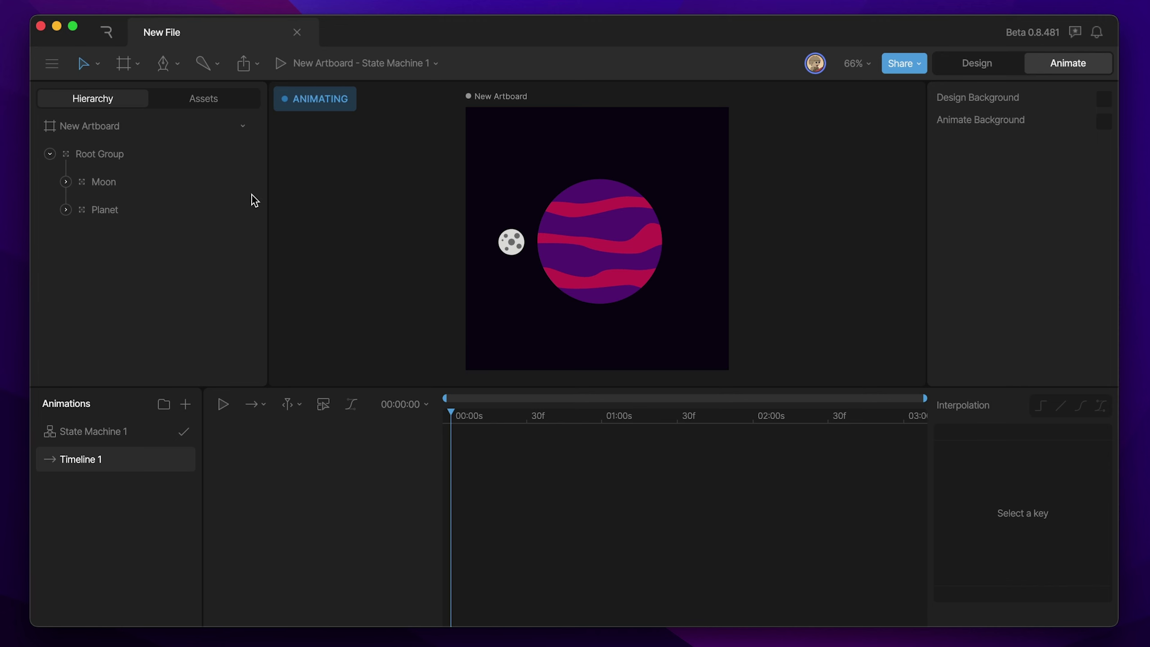
- Key the Moon's X at 00:00, then move it right to X 178.7 at 01:30
{"action": "left_click", "coordinate": [191, 183]}
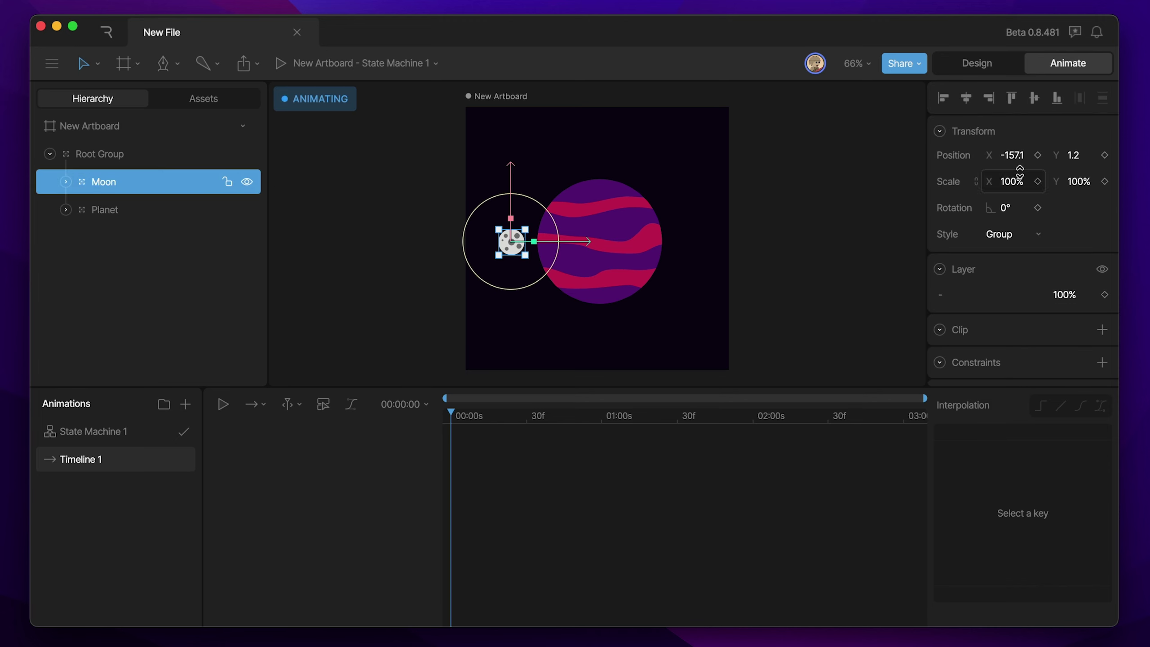
{"action": "scroll", "coordinate": [1046, 301], "scroll_direction": "down", "scroll_amount": 1}
{"action": "scroll", "coordinate": [1046, 300], "scroll_direction": "down", "scroll_amount": 5}
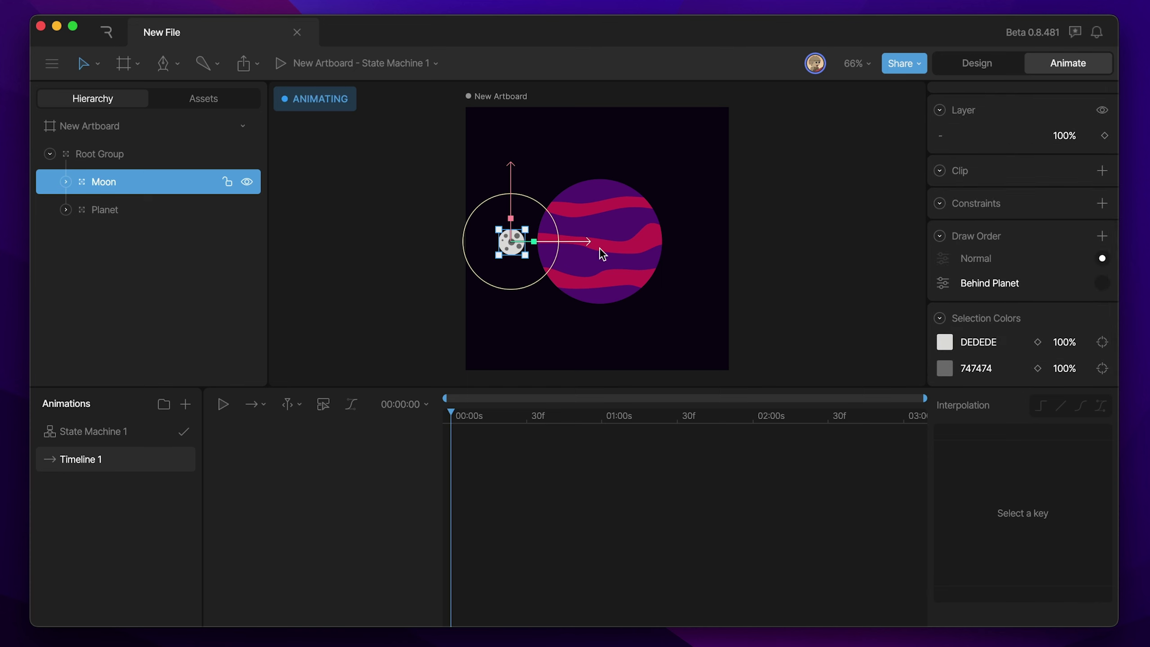
{"action": "scroll", "coordinate": [987, 177], "scroll_direction": "up", "scroll_amount": 5}
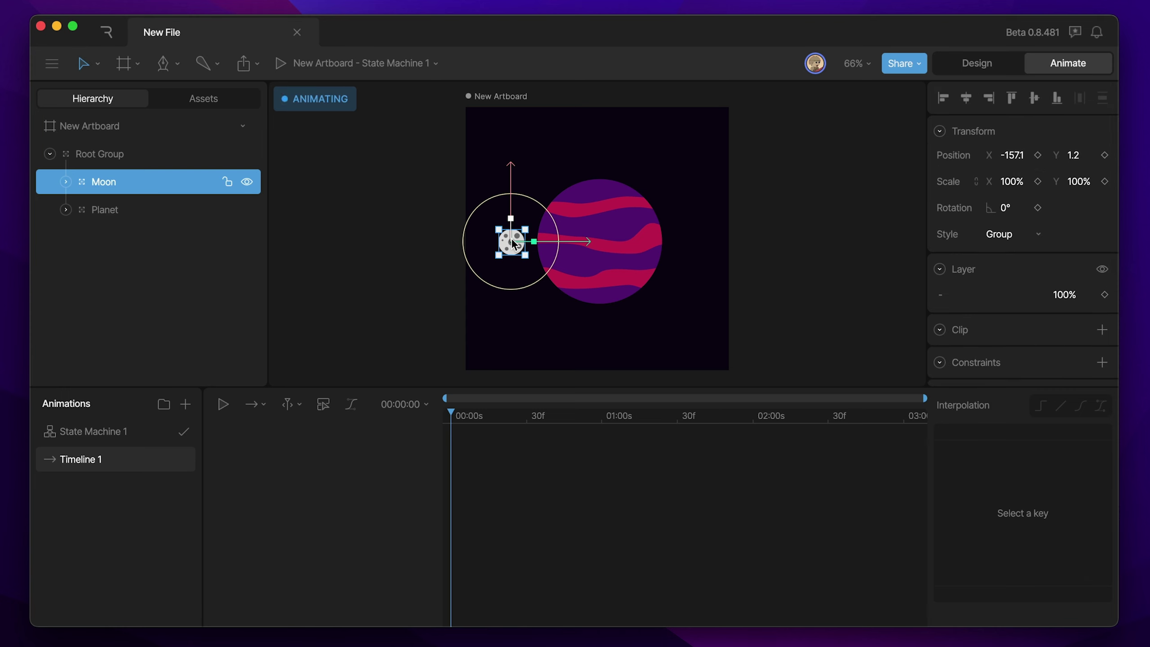
{"action": "left_click", "coordinate": [1037, 155]}
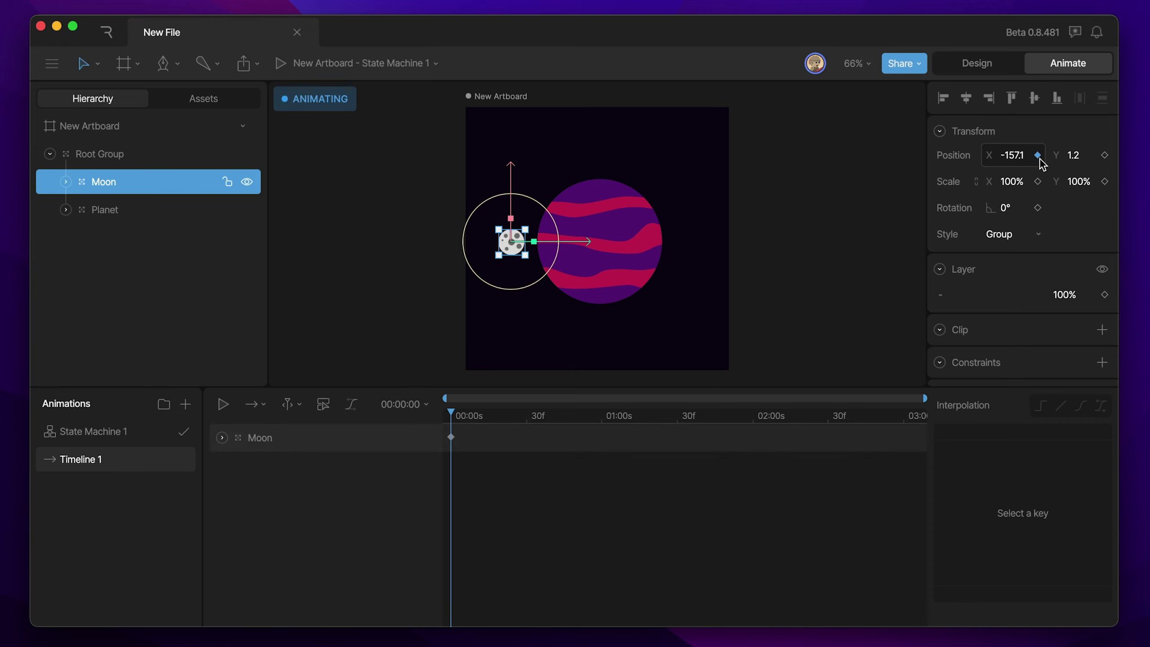
{"action": "left_click_drag", "start_coordinate": [622, 416], "coordinate": [678, 426]}
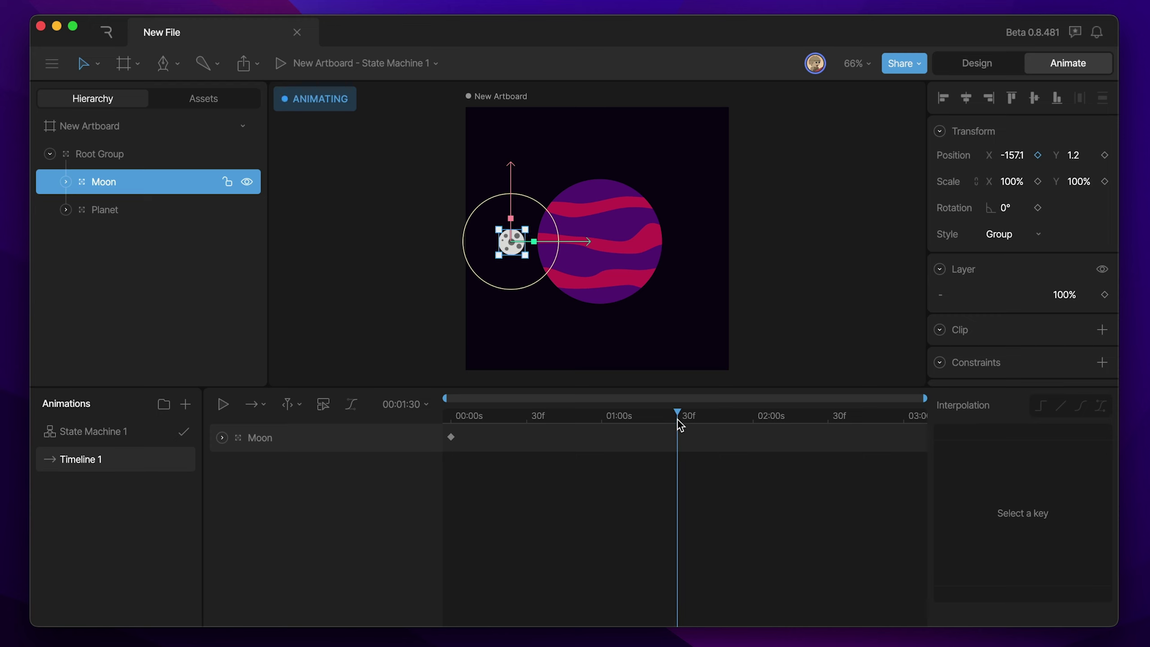
{"action": "left_click_drag", "start_coordinate": [570, 245], "coordinate": [744, 252]}
- Copy the starting position key to 03:00 and play back the animation
{"action": "left_click_drag", "start_coordinate": [464, 434], "coordinate": [449, 440]}
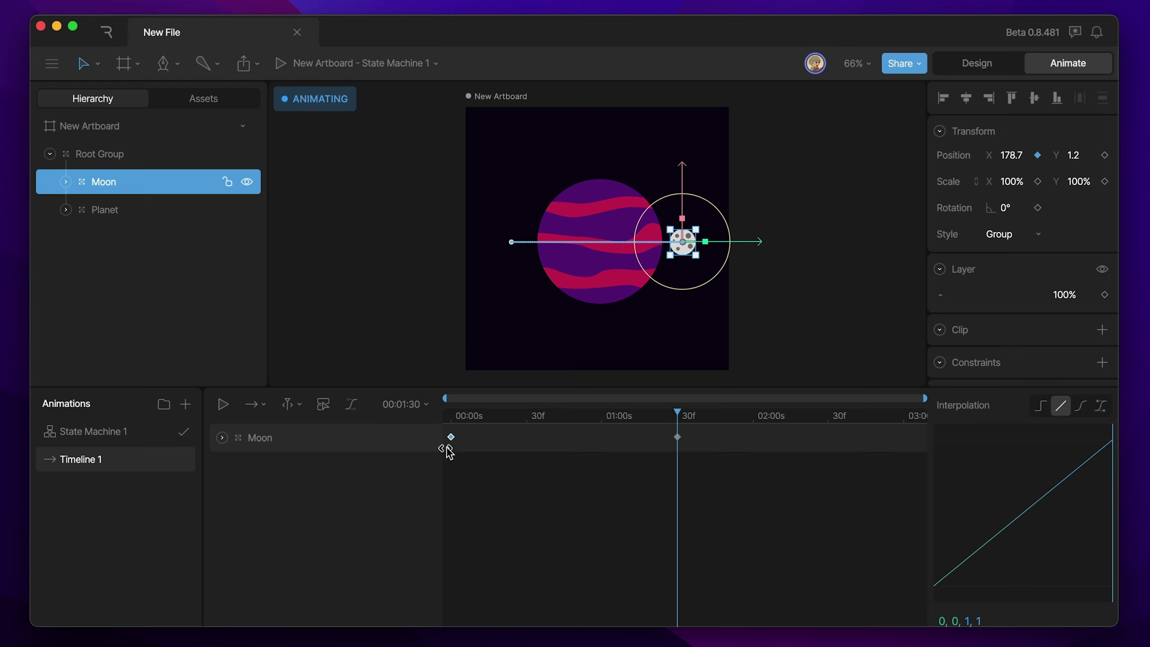
{"action": "left_click_drag", "start_coordinate": [715, 416], "coordinate": [923, 421]}
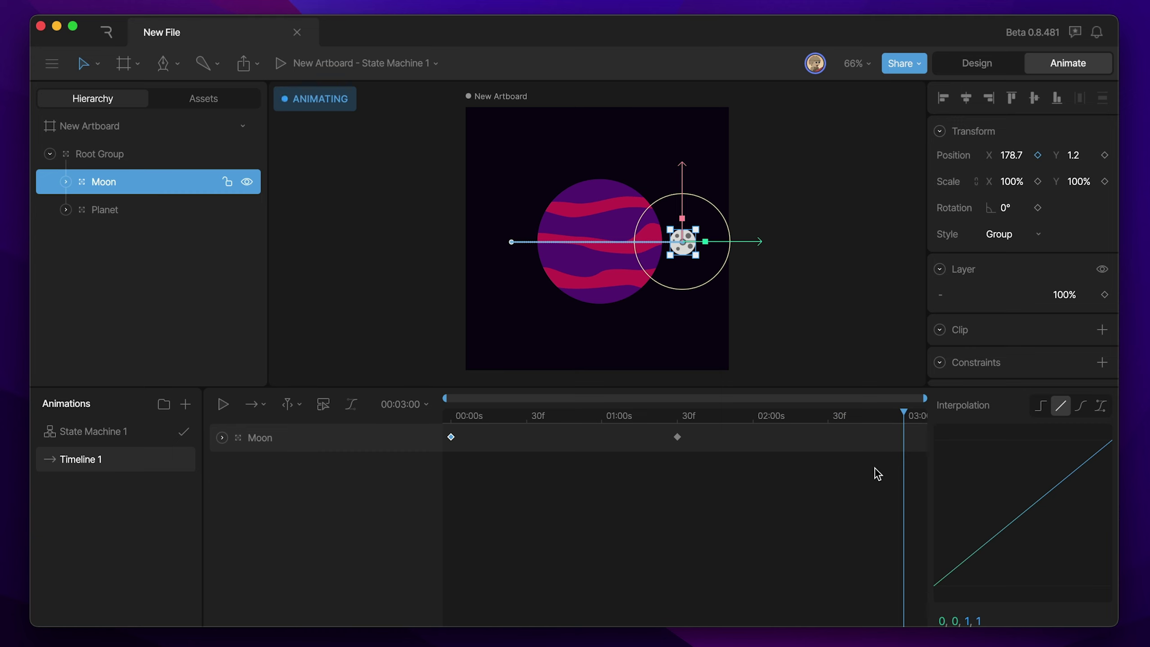
{"action": "key", "text": "super+v"}
{"action": "key", "text": "space"}
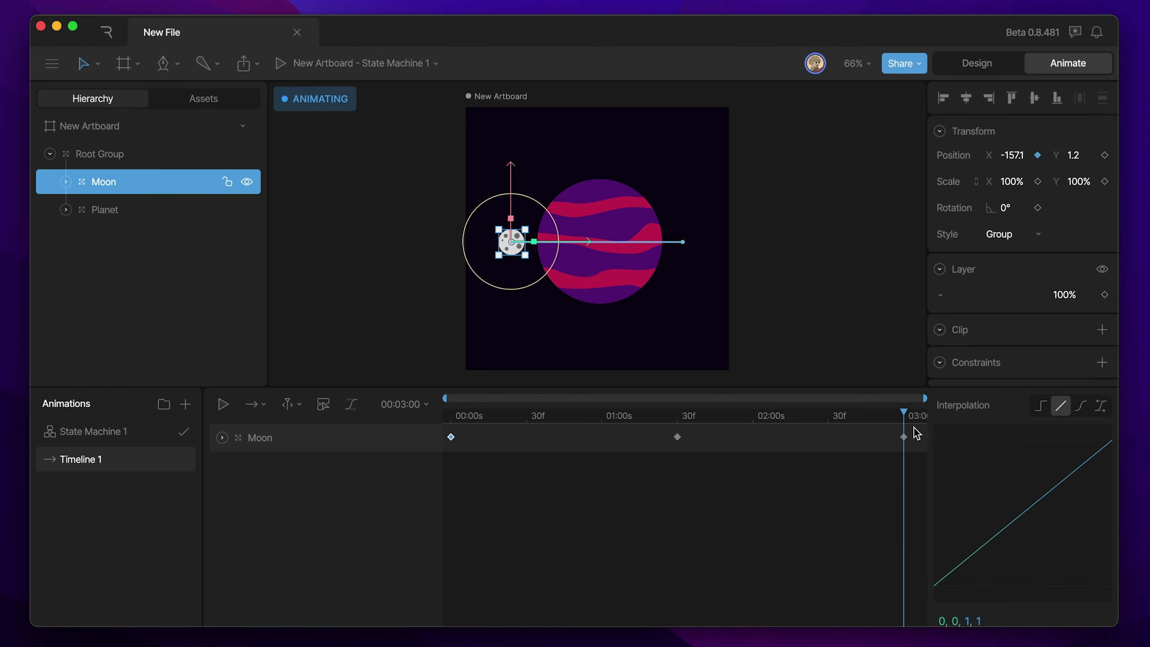
- Give all three Moon keyframes a cubic ease-in-out curve (.42, 0, .58, 1) and preview it
{"action": "left_click_drag", "start_coordinate": [915, 428], "coordinate": [436, 498]}
{"action": "left_click", "coordinate": [1081, 406]}
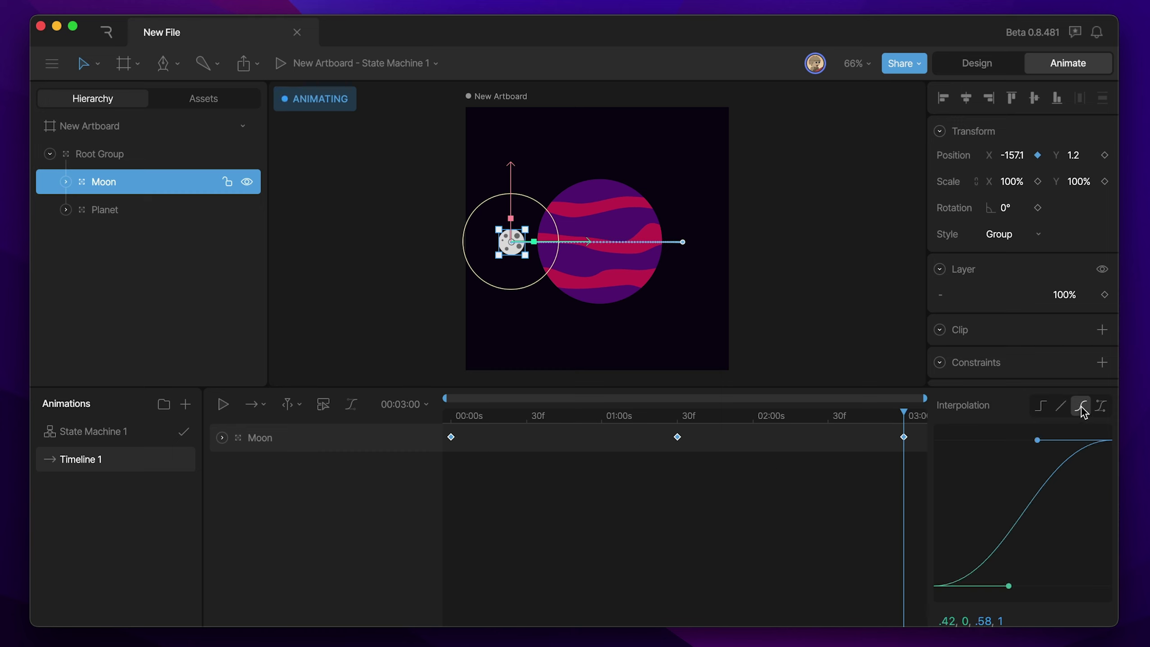
{"action": "key", "text": "space"}
- Set Timeline 1's playback mode to Loop, play it, then return to the start
{"action": "left_click", "coordinate": [256, 405]}
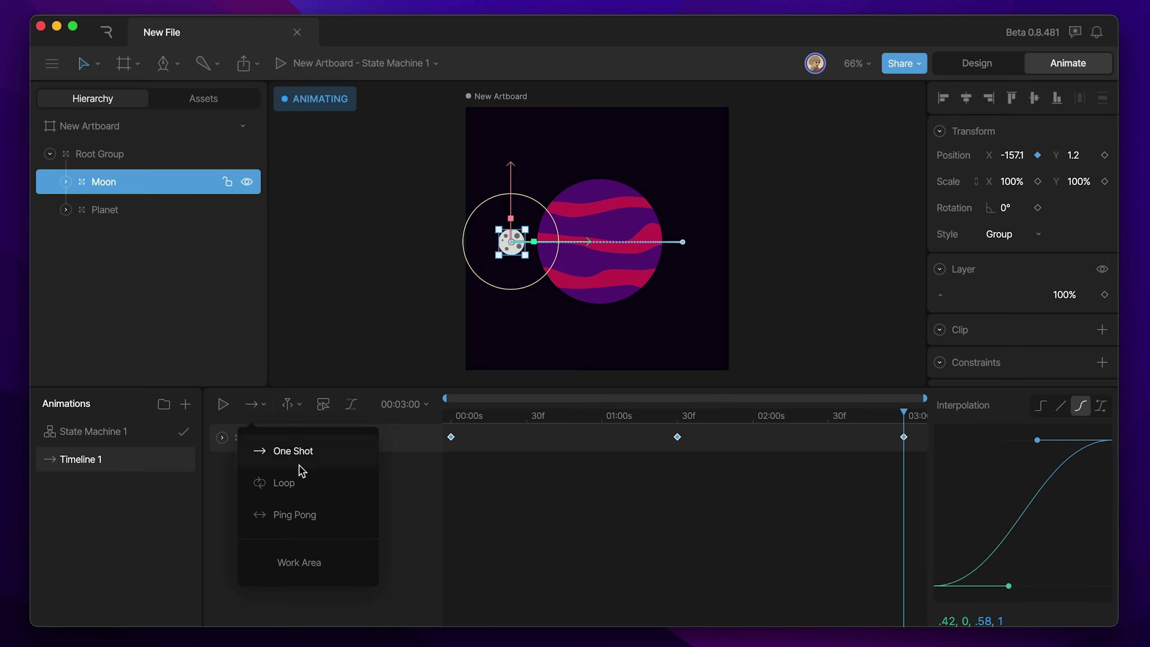
{"action": "left_click", "coordinate": [285, 482]}
{"action": "key", "text": "space"}
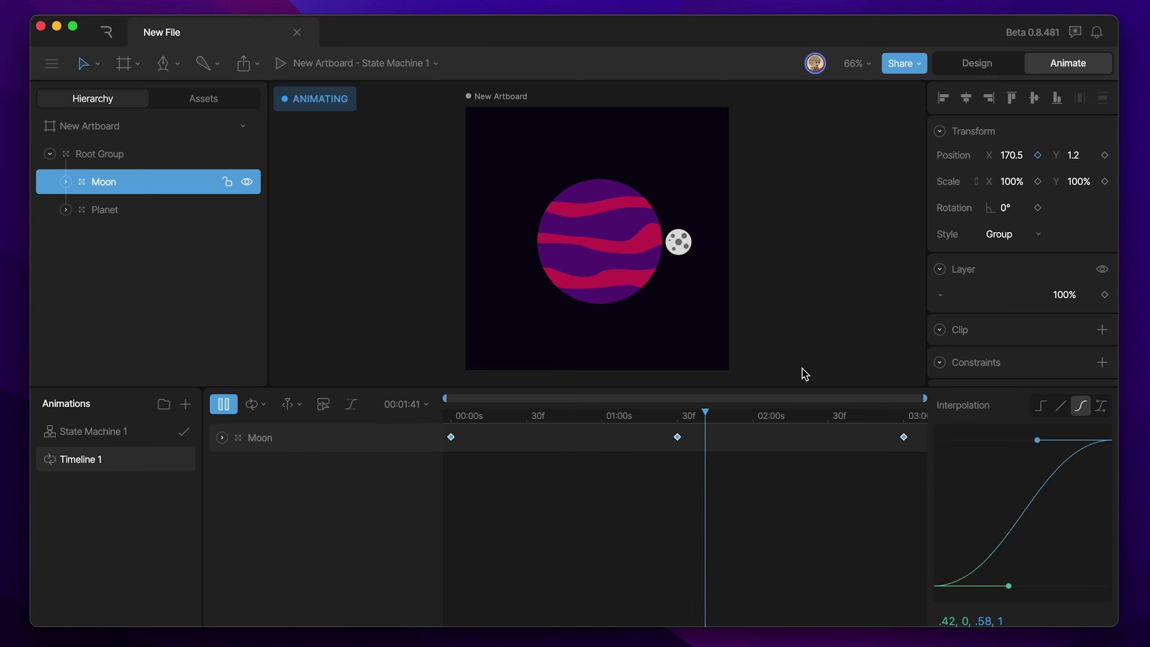
{"action": "left_click", "coordinate": [452, 420]}
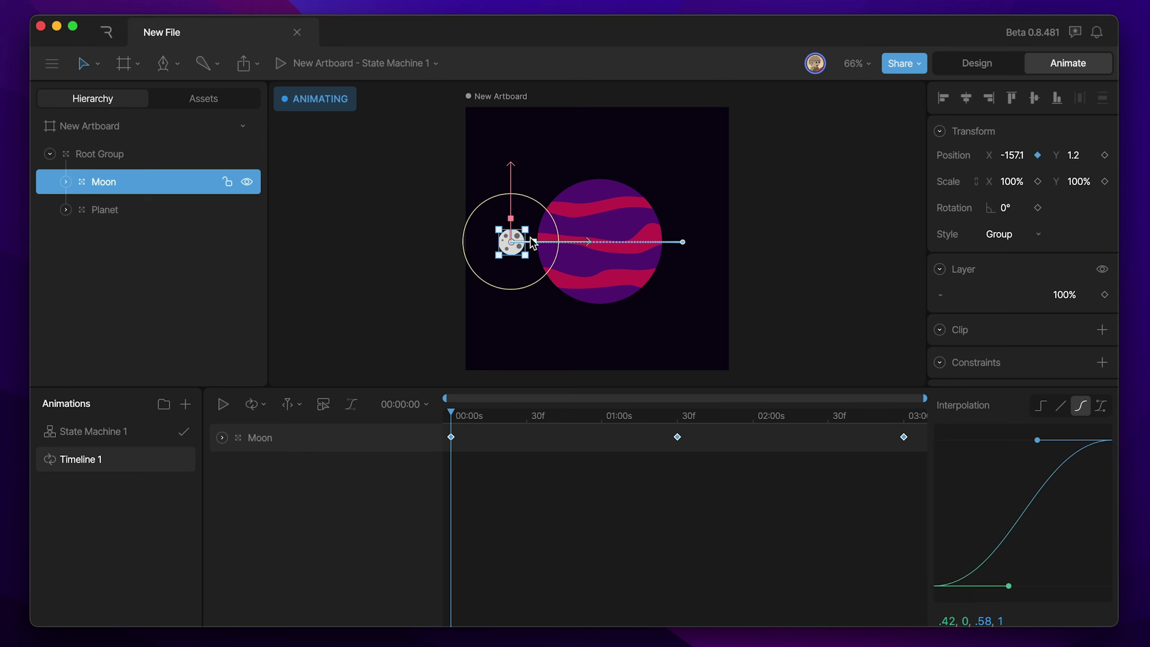
- Expand the Moon's Draw Order properties and key Normal draw order at 00:00
{"action": "scroll", "coordinate": [950, 316], "scroll_direction": "down", "scroll_amount": 5}
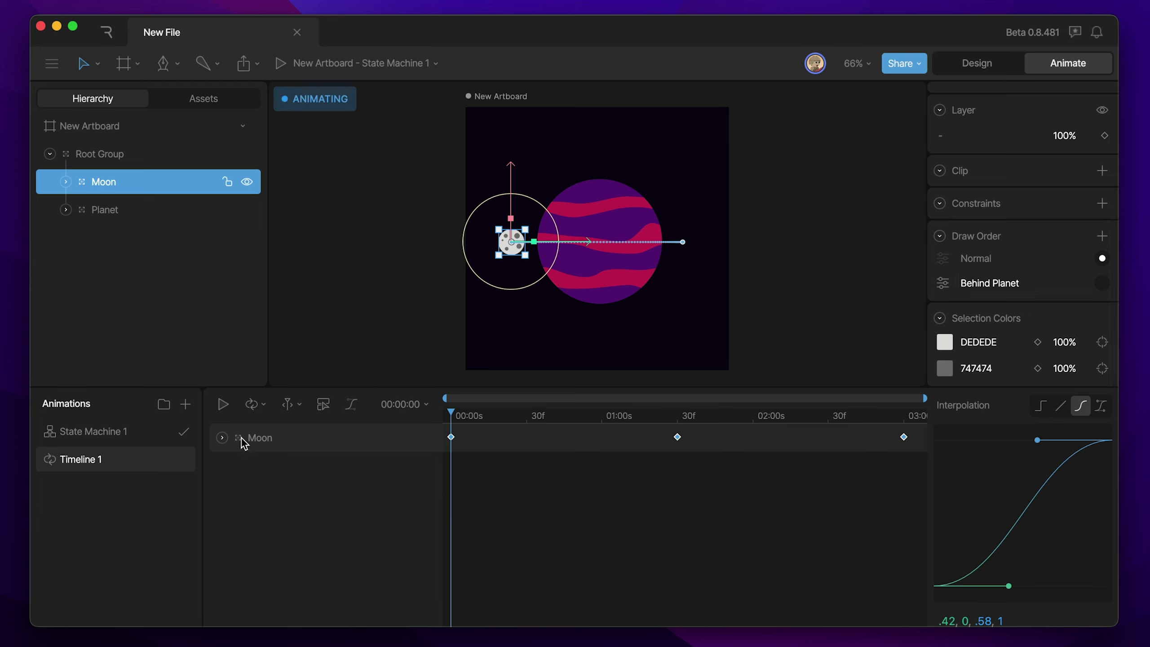
{"action": "left_click", "coordinate": [221, 438]}
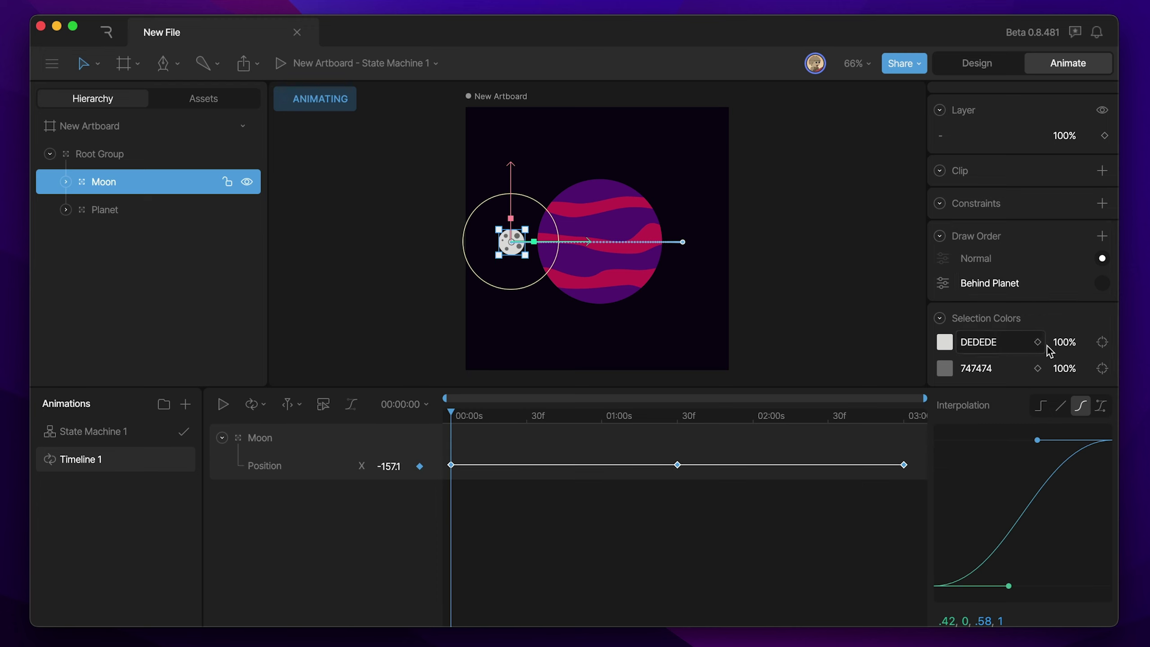
{"action": "left_click", "coordinate": [1102, 283]}
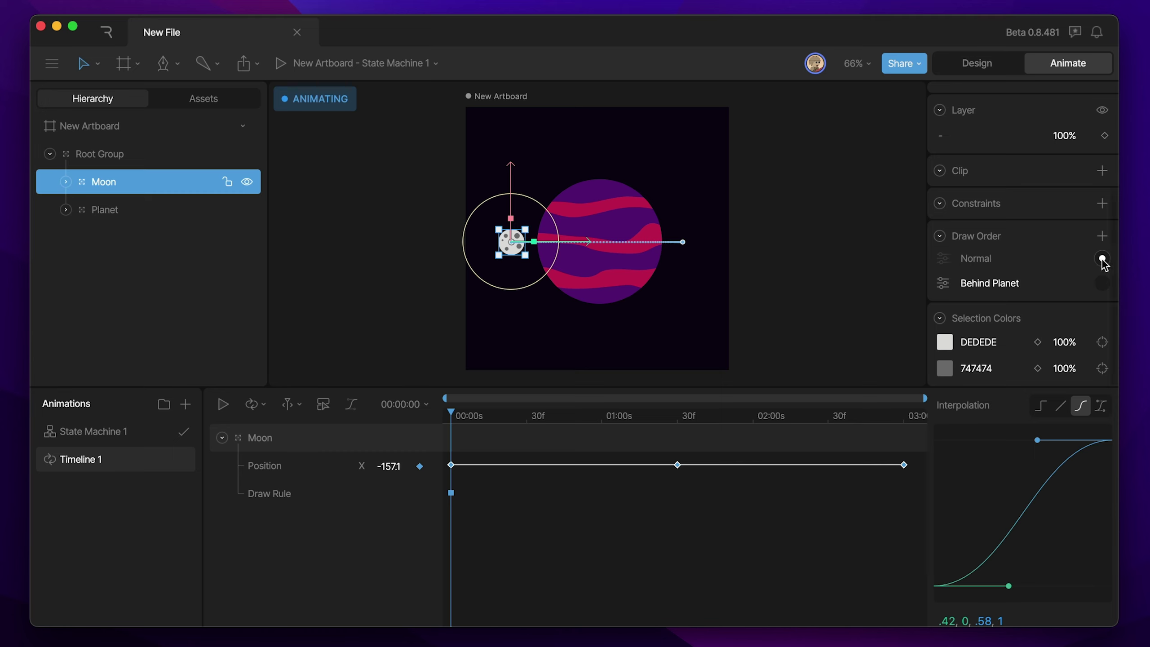
{"action": "left_click", "coordinate": [1103, 258]}
- Key Behind Planet at 01:30 and Normal at 03:00, then play to check the draw order
{"action": "left_click_drag", "start_coordinate": [490, 417], "coordinate": [678, 415]}
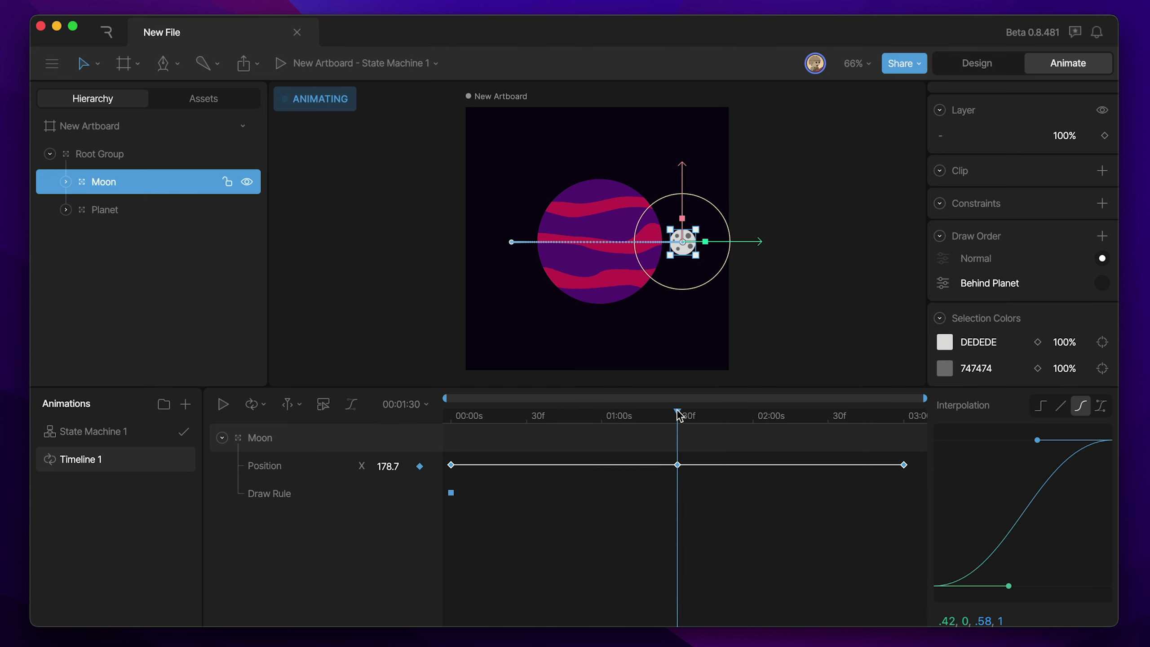
{"action": "left_click", "coordinate": [1103, 284]}
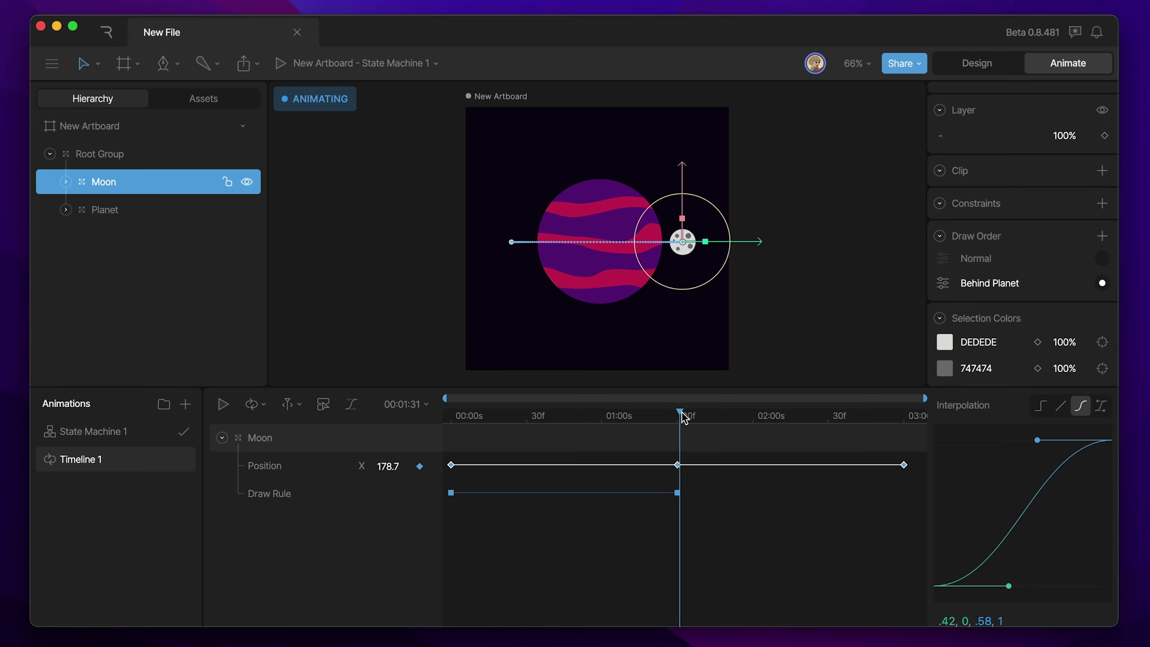
{"action": "left_click_drag", "start_coordinate": [679, 417], "coordinate": [906, 419]}
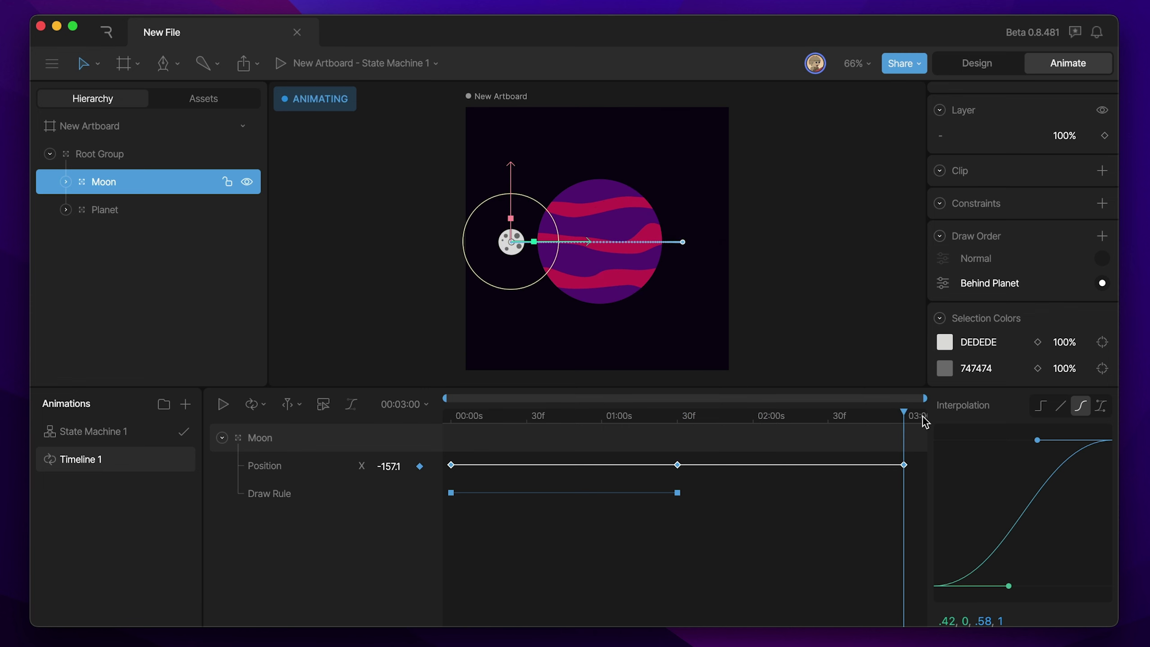
{"action": "left_click", "coordinate": [1102, 259]}
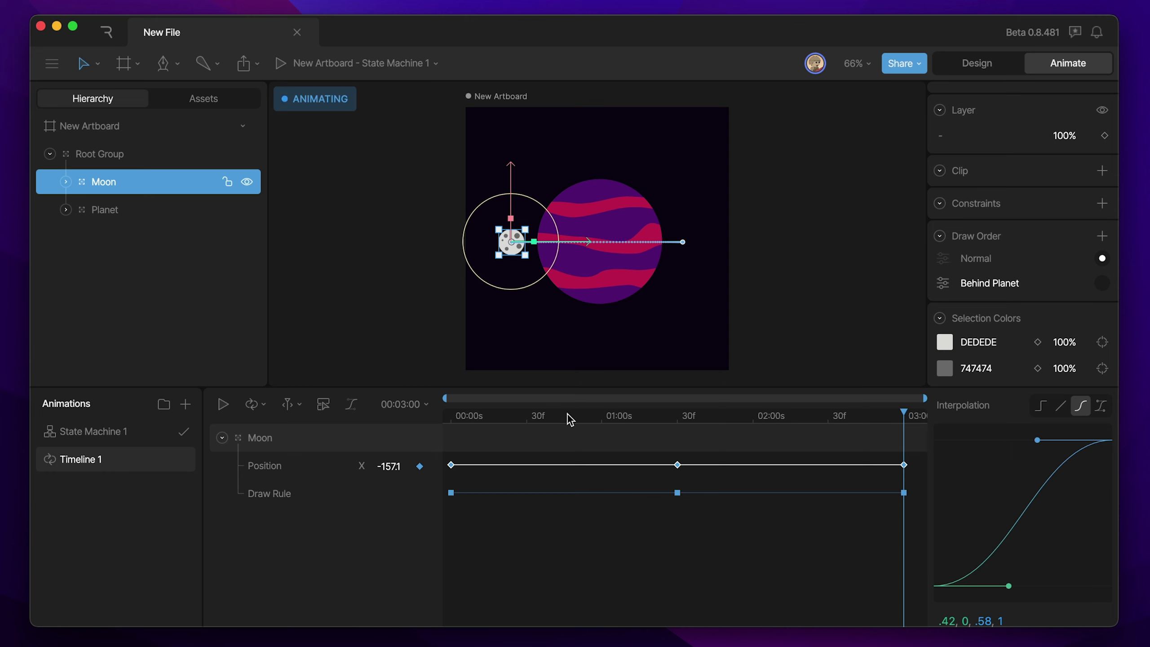
{"action": "left_click", "coordinate": [403, 369]}
{"action": "key", "text": "space"}
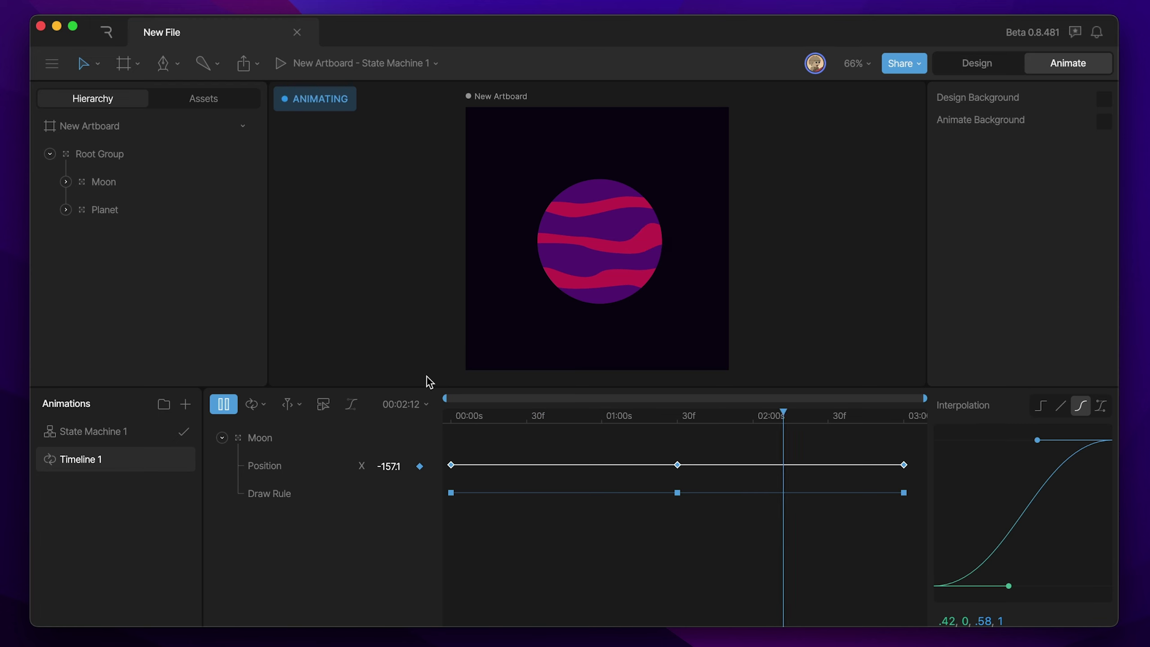
- Stop the preview so the playhead returns to 00:00
{"action": "key", "text": "space"}
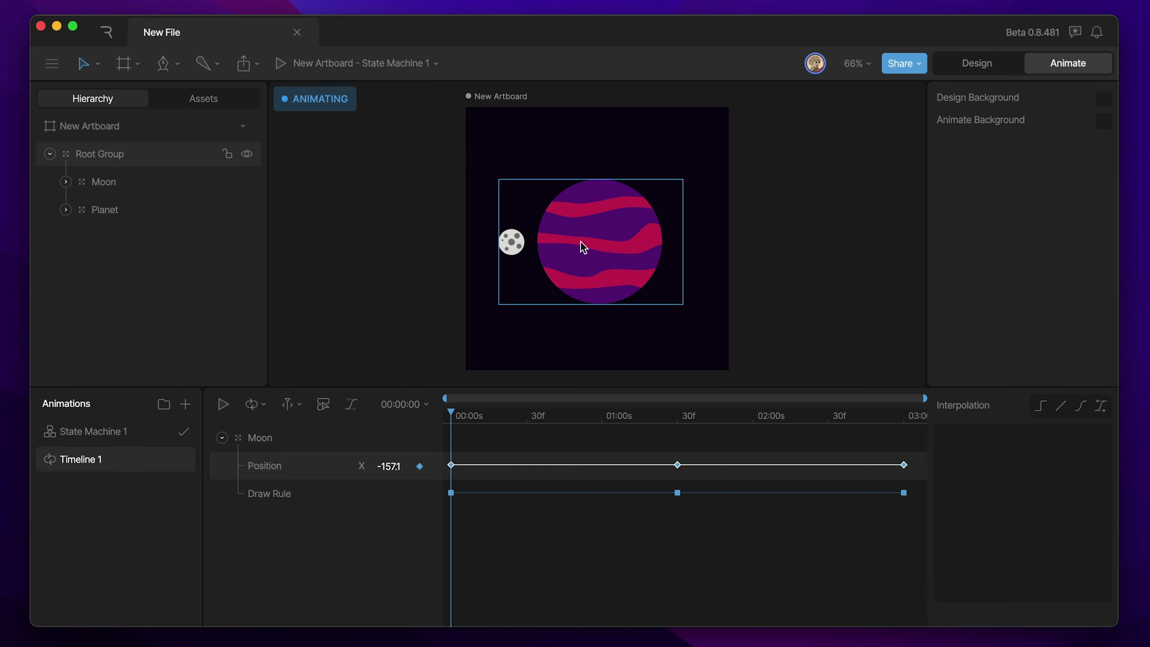
- Lengthen the animation duration to 8 seconds
{"action": "left_click", "coordinate": [411, 405]}
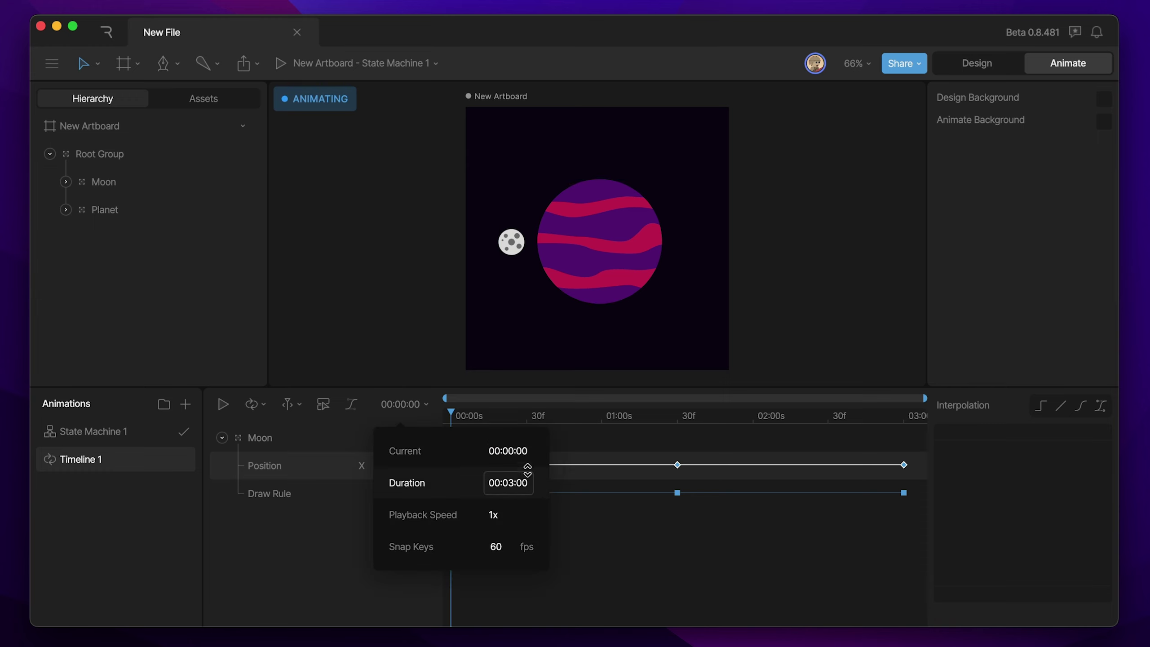
{"action": "left_click", "coordinate": [524, 476]}
{"action": "type", "text": "8"}
{"action": "key", "text": "Return"}
- Zoom the timeline out and shift the Moon keyframes to start at 2s
{"action": "left_click", "coordinate": [614, 408]}
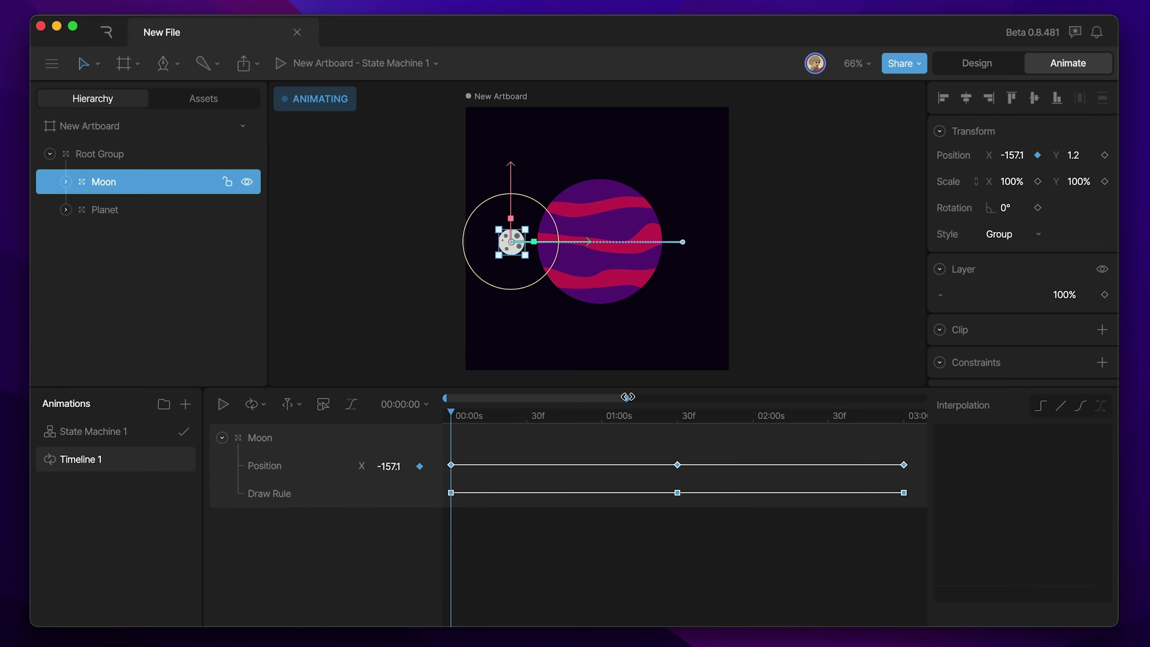
{"action": "left_click_drag", "start_coordinate": [627, 397], "coordinate": [926, 398]}
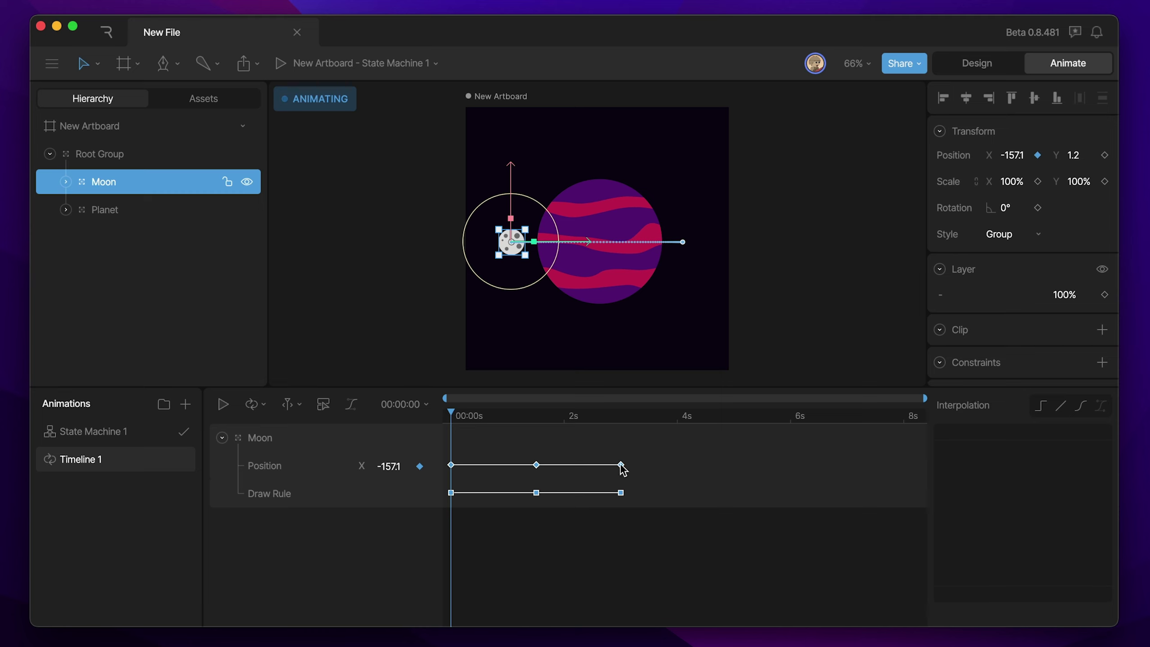
{"action": "mouse_move", "coordinate": [621, 466]}
{"action": "left_mouse_down"}
{"action": "mouse_move", "coordinate": [757, 466]}
{"action": "mouse_move", "coordinate": [735, 466]}
{"action": "left_mouse_up"}
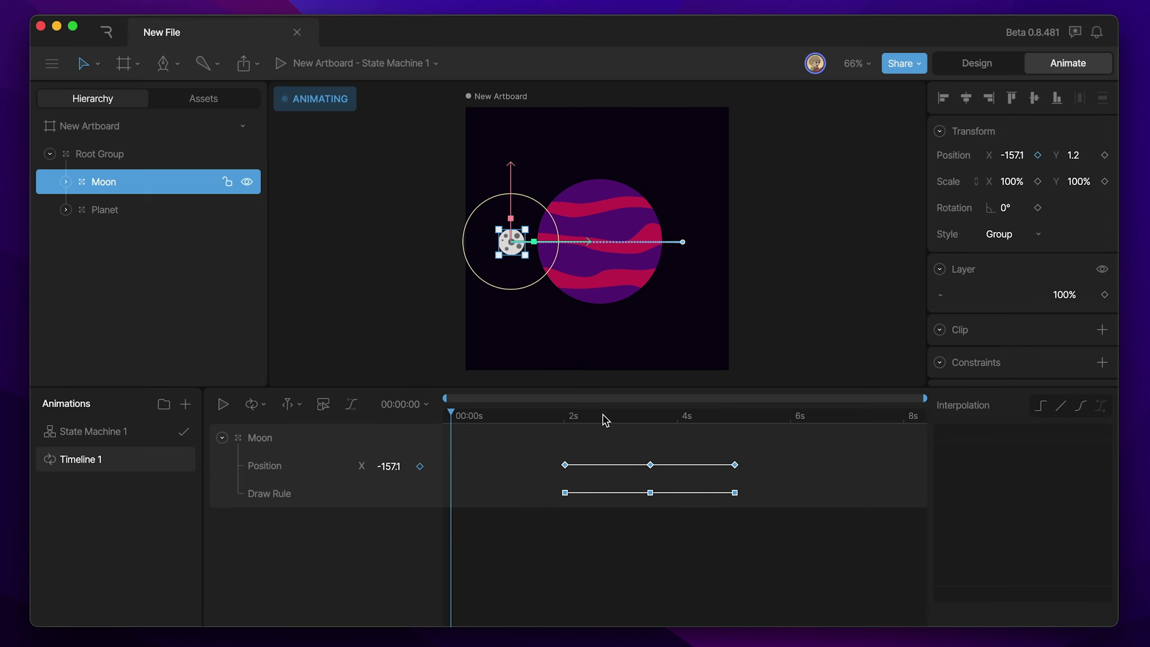
{"action": "left_click", "coordinate": [567, 420]}
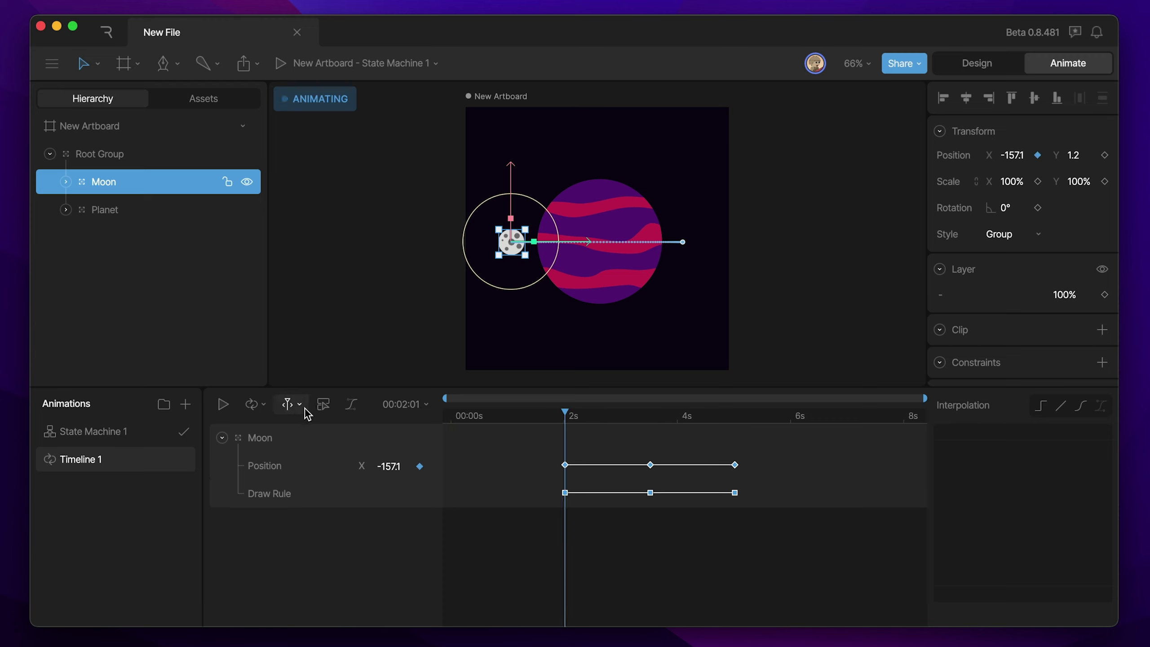
- Enable the playback work area and set it from 2s to about 5s
{"action": "left_click", "coordinate": [253, 404]}
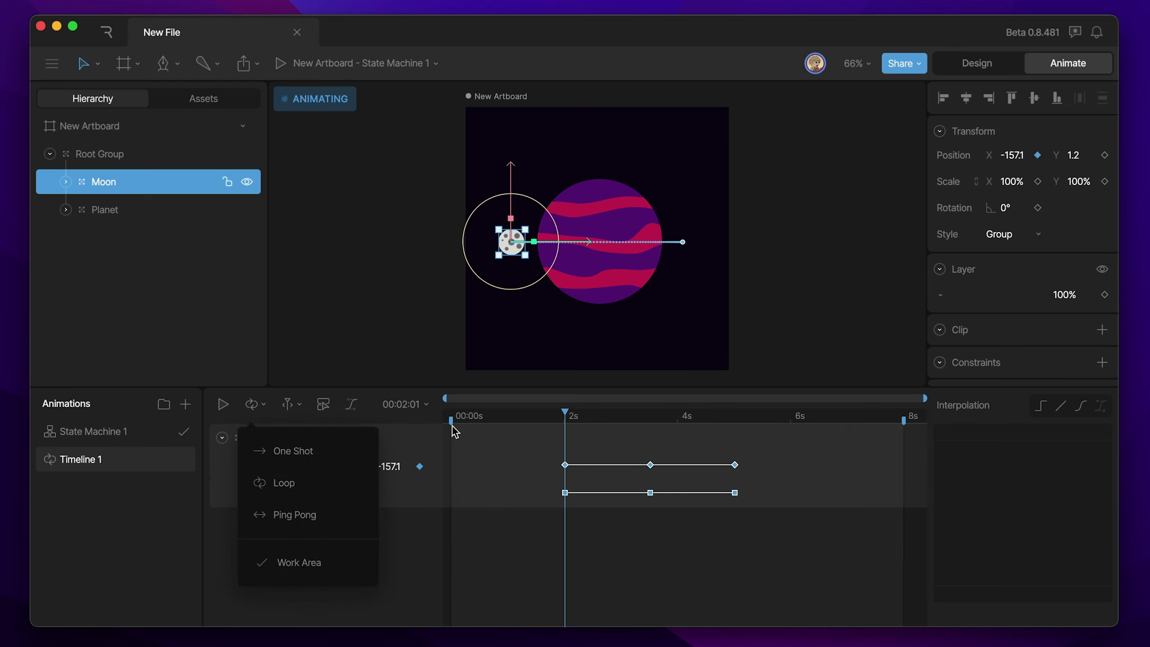
{"action": "left_click_drag", "start_coordinate": [452, 425], "coordinate": [566, 424]}
{"action": "left_click_drag", "start_coordinate": [731, 414], "coordinate": [734, 415]}
{"action": "left_click_drag", "start_coordinate": [905, 421], "coordinate": [735, 438]}
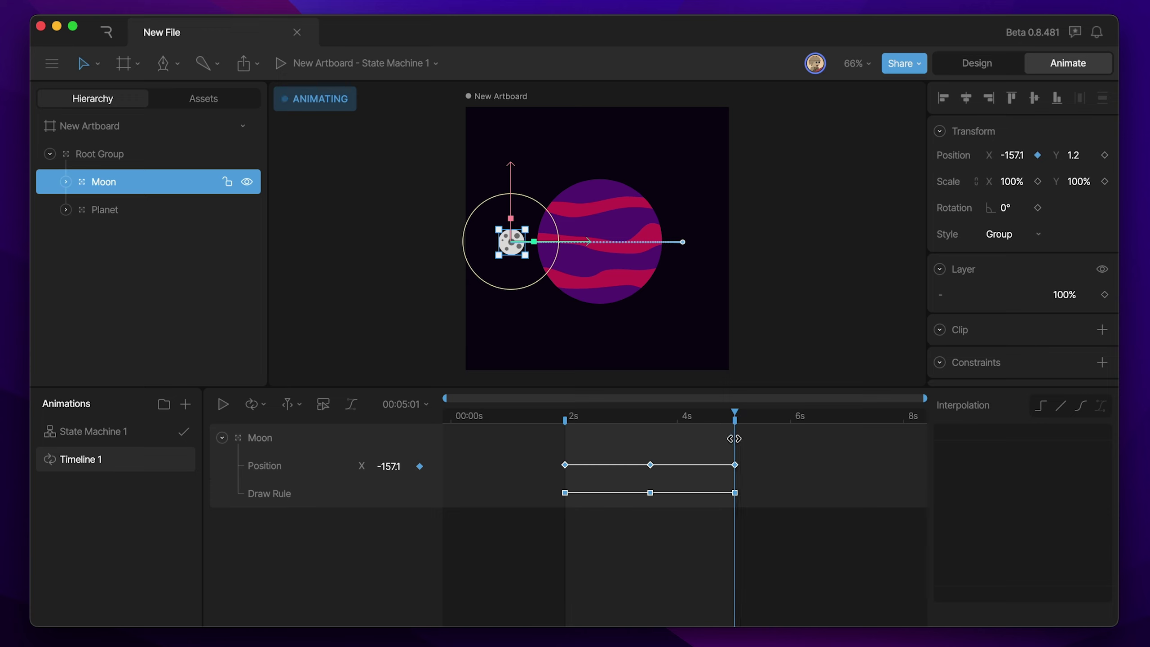
{"action": "left_click_drag", "start_coordinate": [924, 393], "coordinate": [840, 397]}
{"action": "left_click_drag", "start_coordinate": [551, 398], "coordinate": [502, 398]}
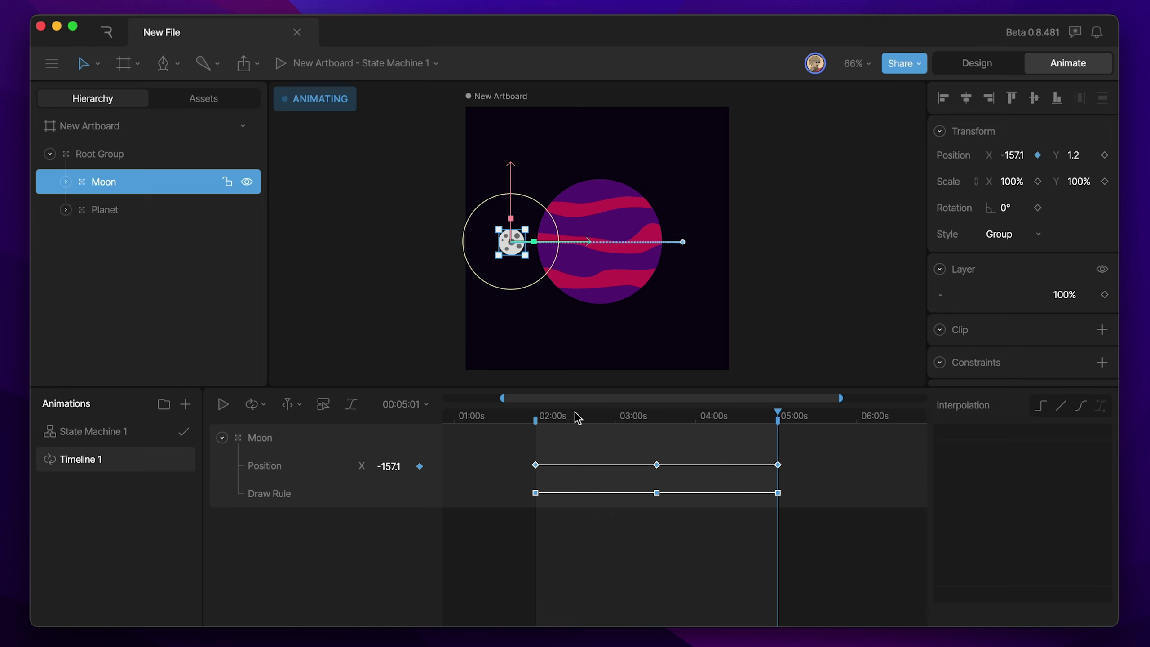
{"action": "left_click_drag", "start_coordinate": [548, 416], "coordinate": [535, 416]}
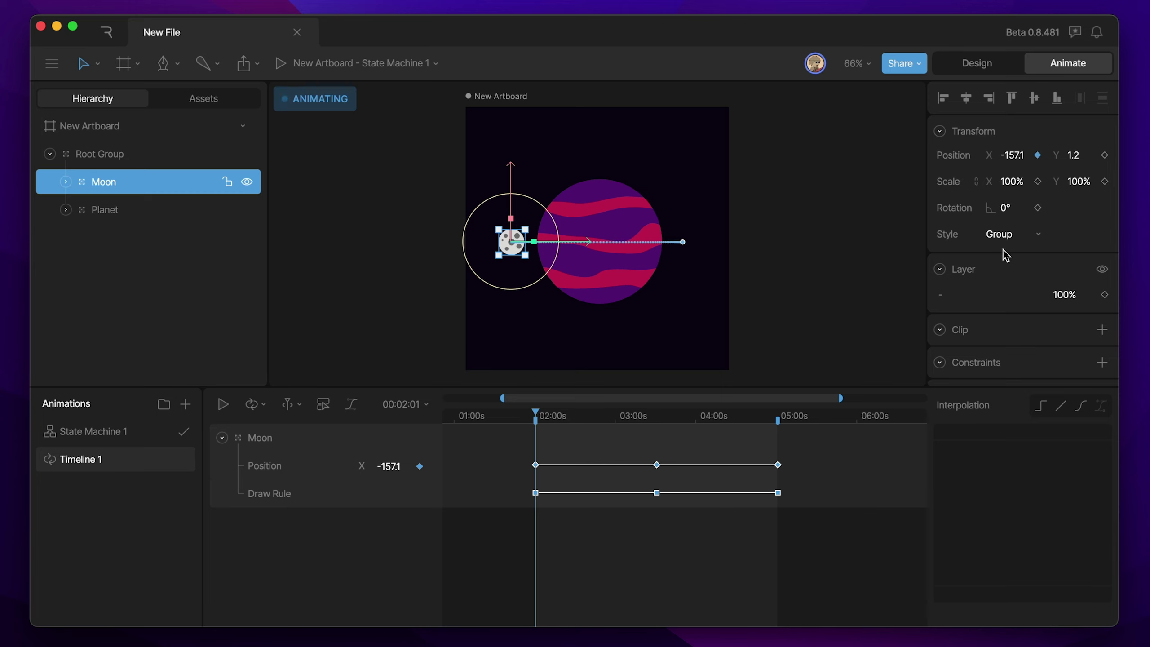
- Key the Moon's Scale X and Y at 150% at 2s
{"action": "left_click", "coordinate": [1014, 183]}
{"action": "type", "text": "150"}
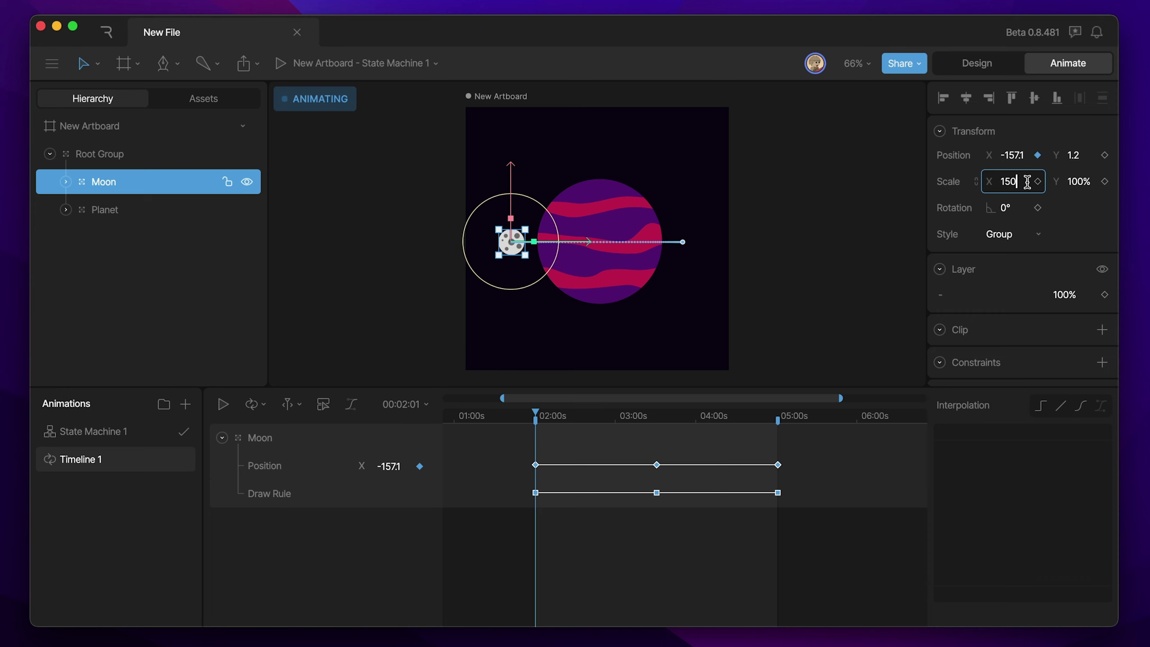
{"action": "key", "text": "Return"}
{"action": "left_click", "coordinate": [1075, 182]}
{"action": "type", "text": "150"}
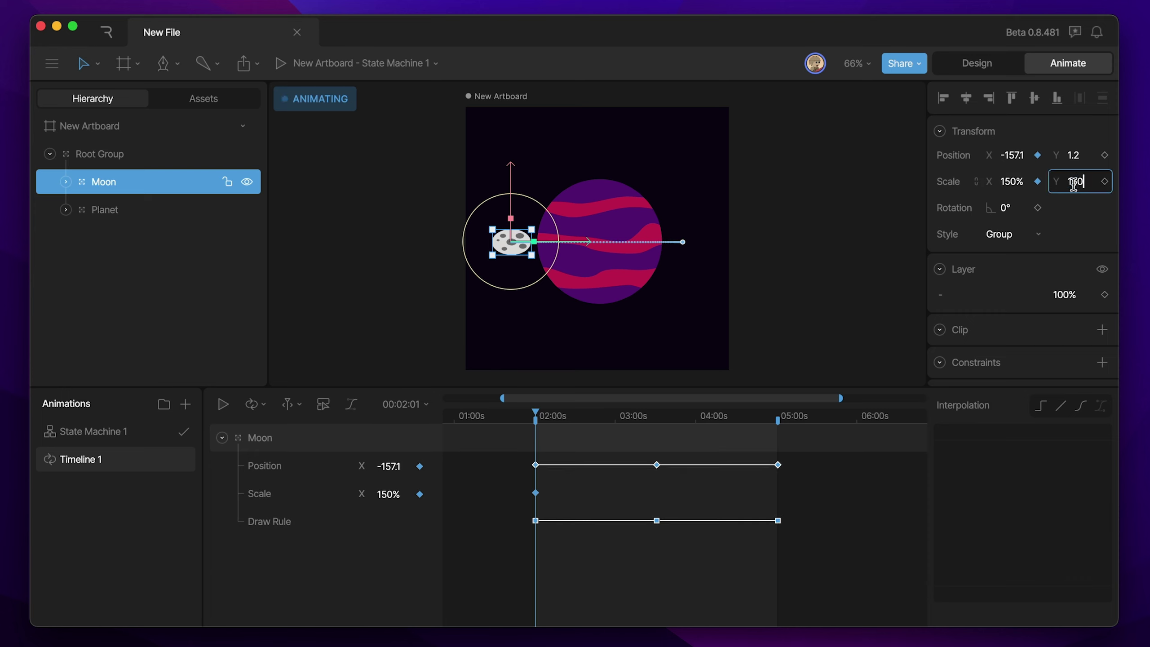
{"action": "key", "text": "Return"}
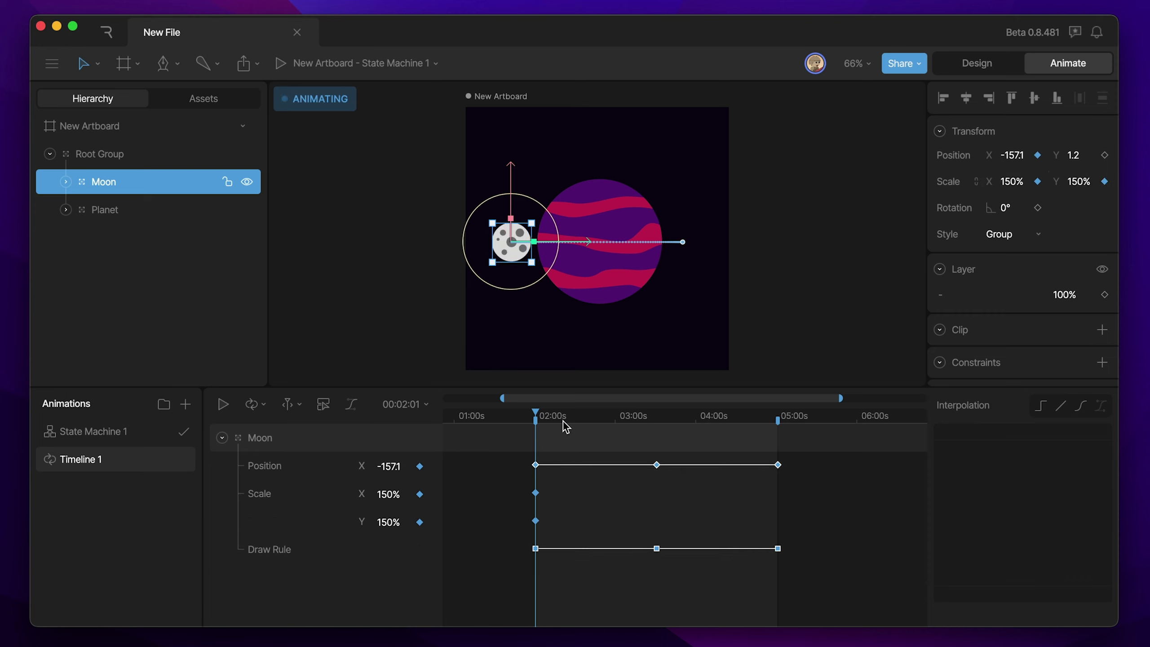
- Key the Moon's Scale X and Y at 0% at about 3.5s
{"action": "left_click_drag", "start_coordinate": [567, 414], "coordinate": [658, 417]}
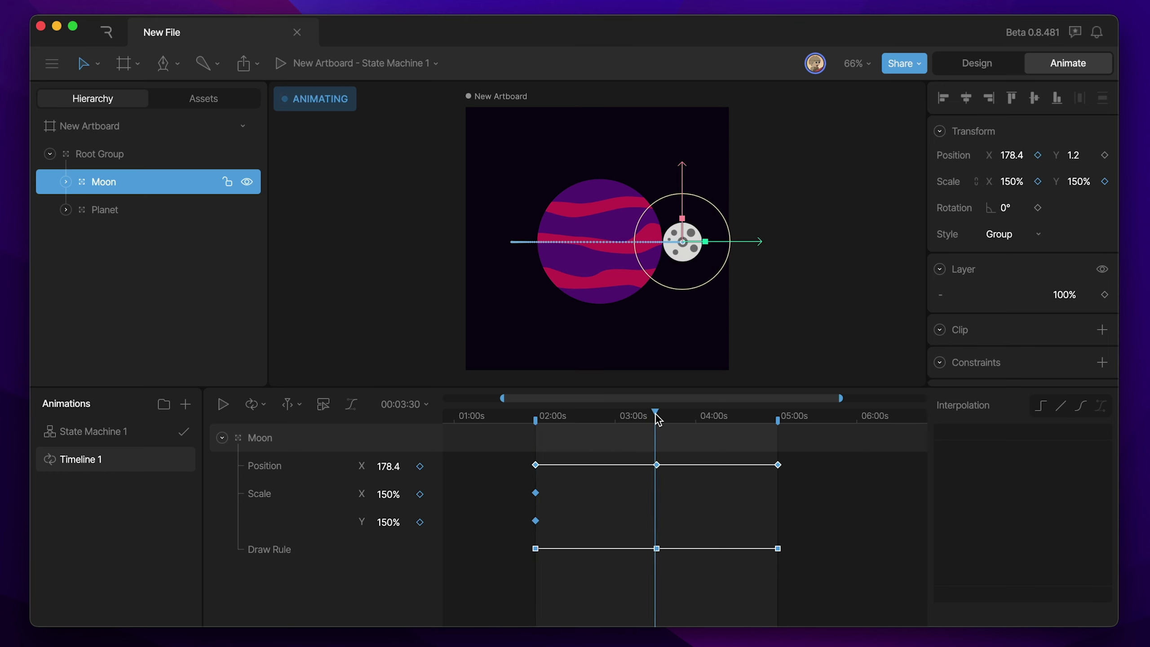
{"action": "left_click", "coordinate": [1012, 181]}
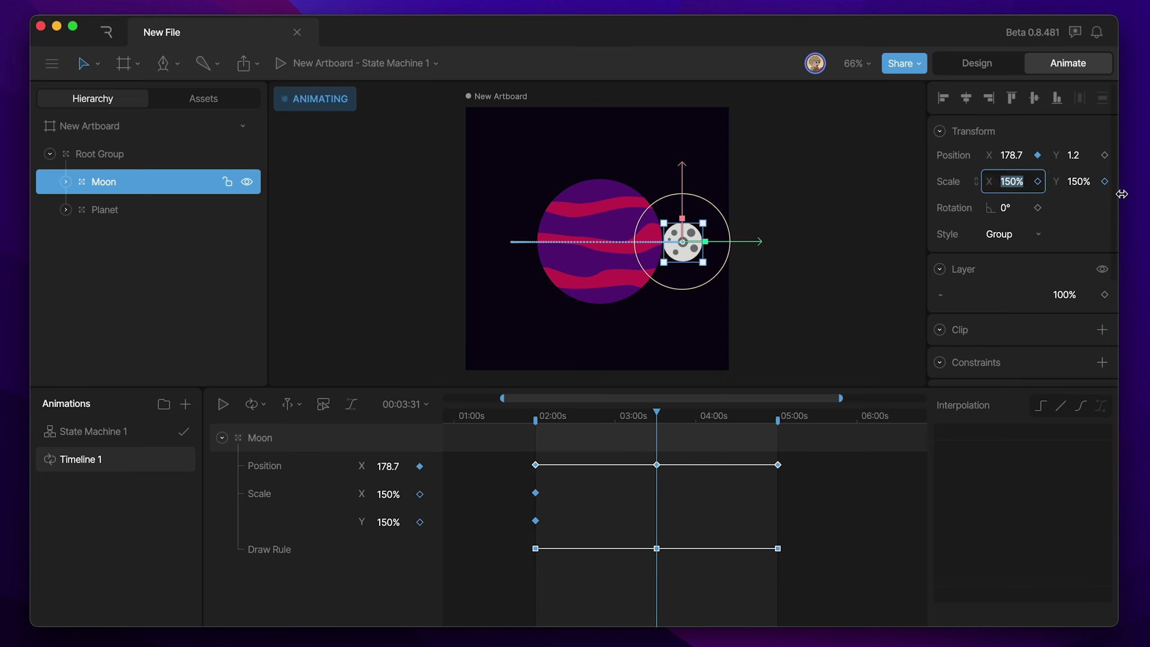
{"action": "type", "text": "0"}
{"action": "left_click", "coordinate": [1089, 182]}
{"action": "type", "text": "0"}
{"action": "key", "text": "Return"}
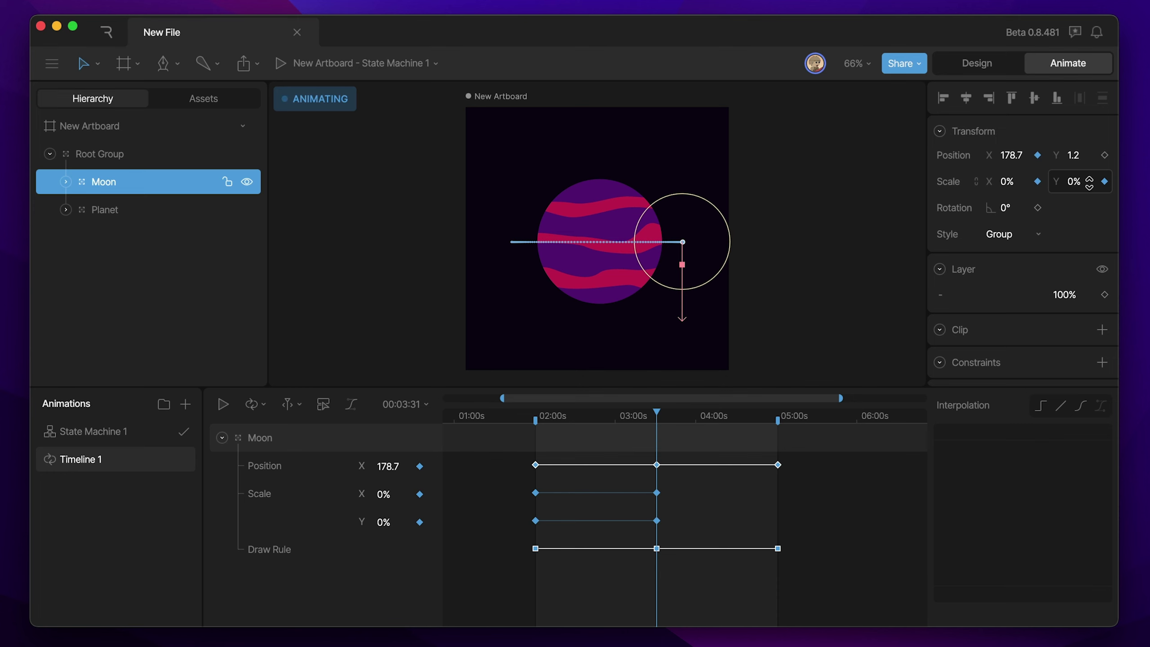
- Paste the 150% Scale keys at 5s and give all Scale keys a cubic ease
{"action": "left_click_drag", "start_coordinate": [503, 479], "coordinate": [531, 509]}
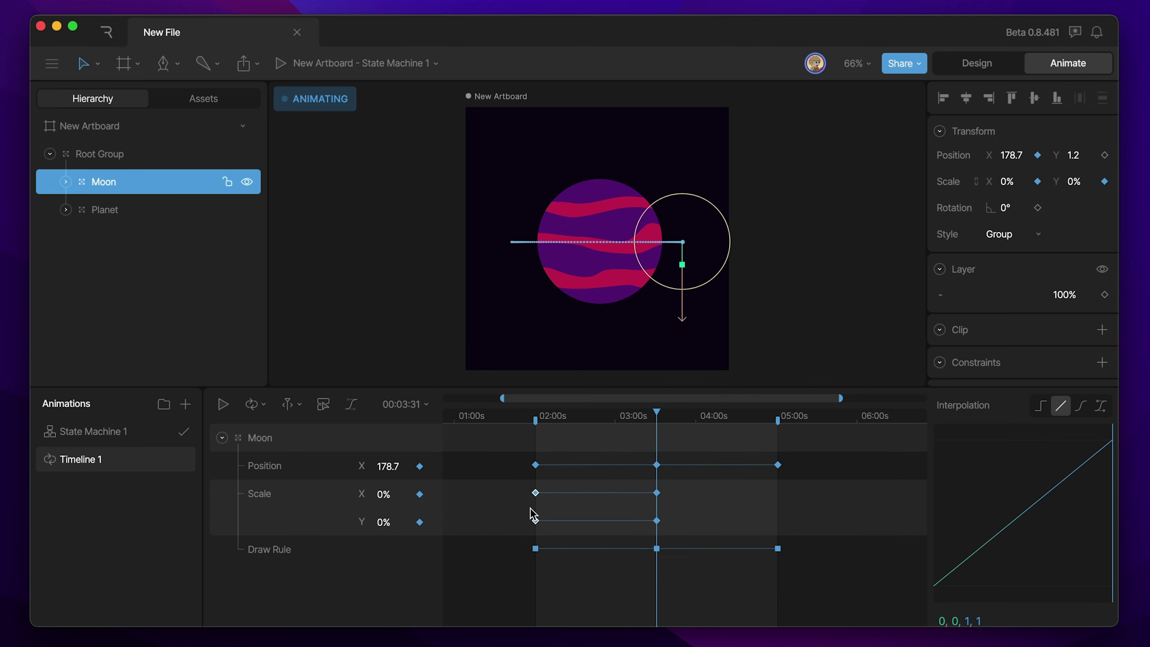
{"action": "left_click_drag", "start_coordinate": [698, 421], "coordinate": [779, 421]}
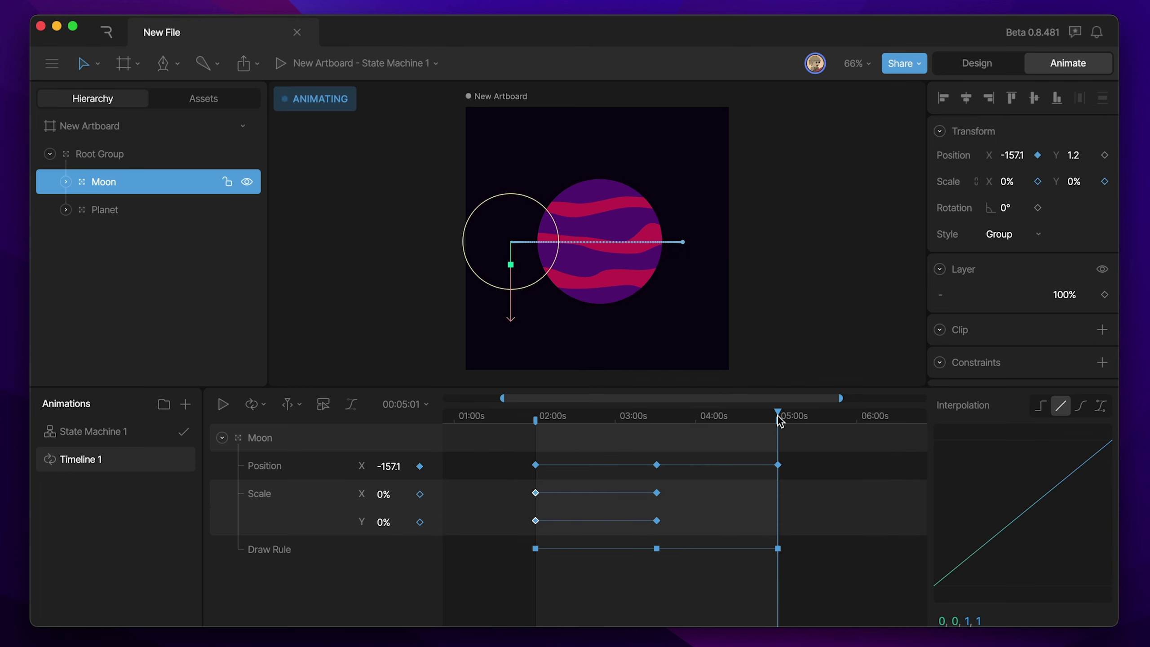
{"action": "key", "text": "super+v"}
{"action": "left_click_drag", "start_coordinate": [803, 482], "coordinate": [516, 537]}
{"action": "left_click", "coordinate": [1082, 407]}
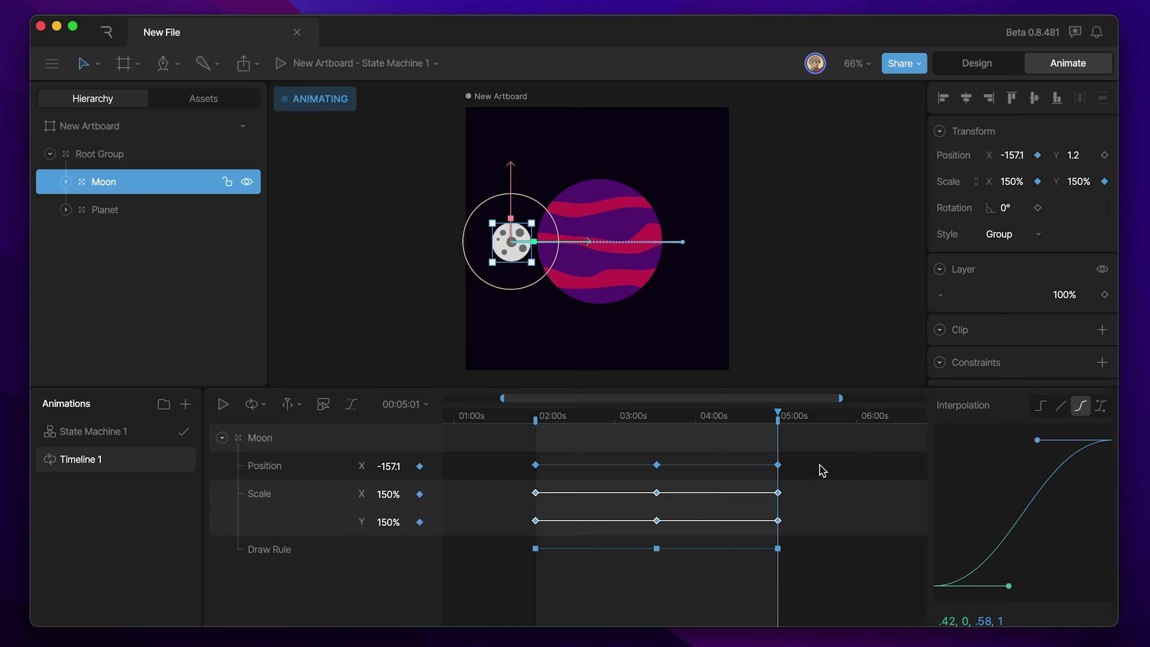
{"action": "left_click_drag", "start_coordinate": [844, 397], "coordinate": [925, 398]}
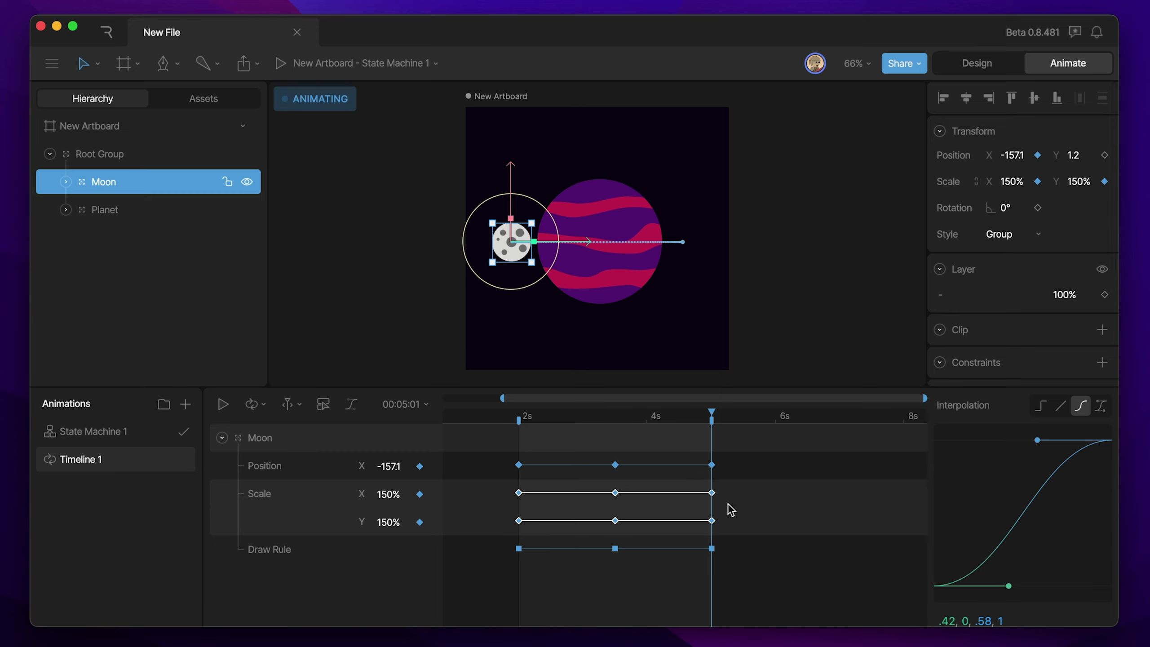
- Paste another set of Scale keyframes and drag them earlier
{"action": "key", "text": "super+v"}
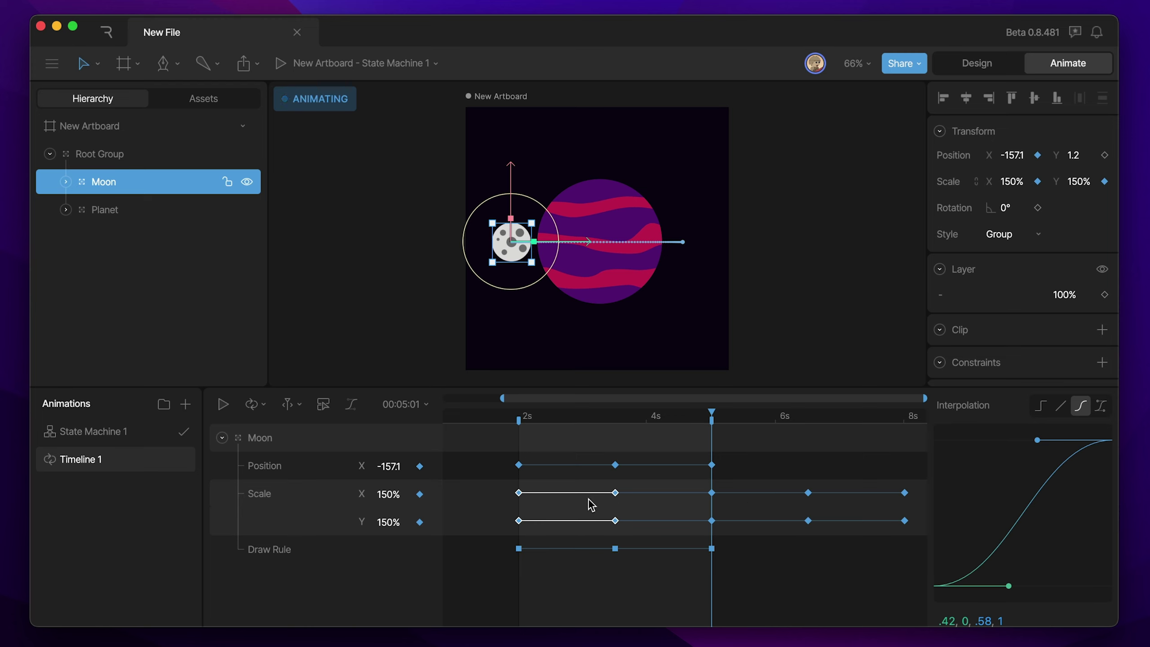
{"action": "left_click", "coordinate": [519, 416]}
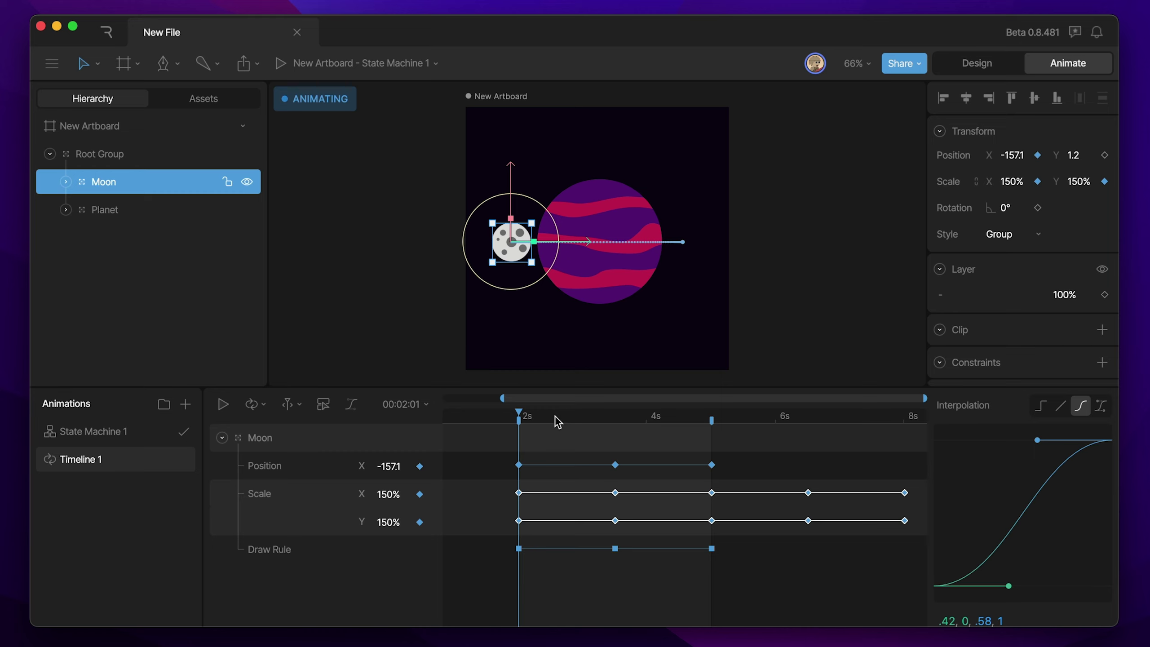
{"action": "left_click_drag", "start_coordinate": [502, 398], "coordinate": [445, 398]}
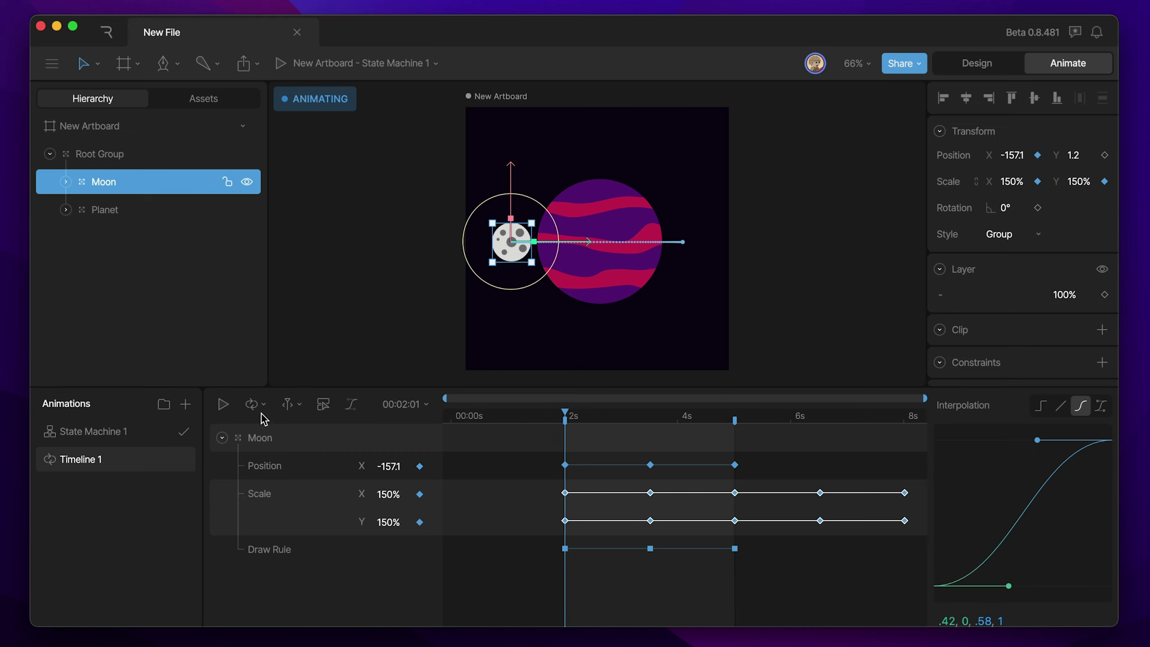
{"action": "left_click_drag", "start_coordinate": [593, 420], "coordinate": [611, 423]}
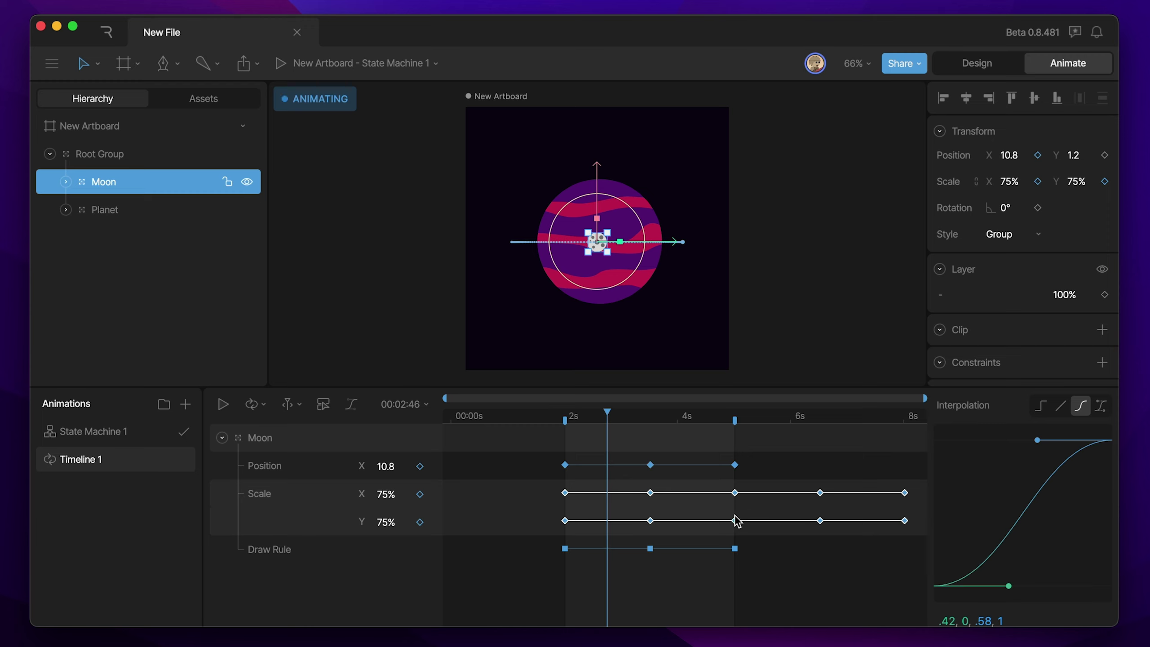
{"action": "left_click_drag", "start_coordinate": [738, 495], "coordinate": [615, 500]}
- Delete the first pair of Scale keys and nudge all remaining Scale keys slightly earlier
{"action": "left_click_drag", "start_coordinate": [474, 484], "coordinate": [442, 539]}
{"action": "key", "text": "Delete"}
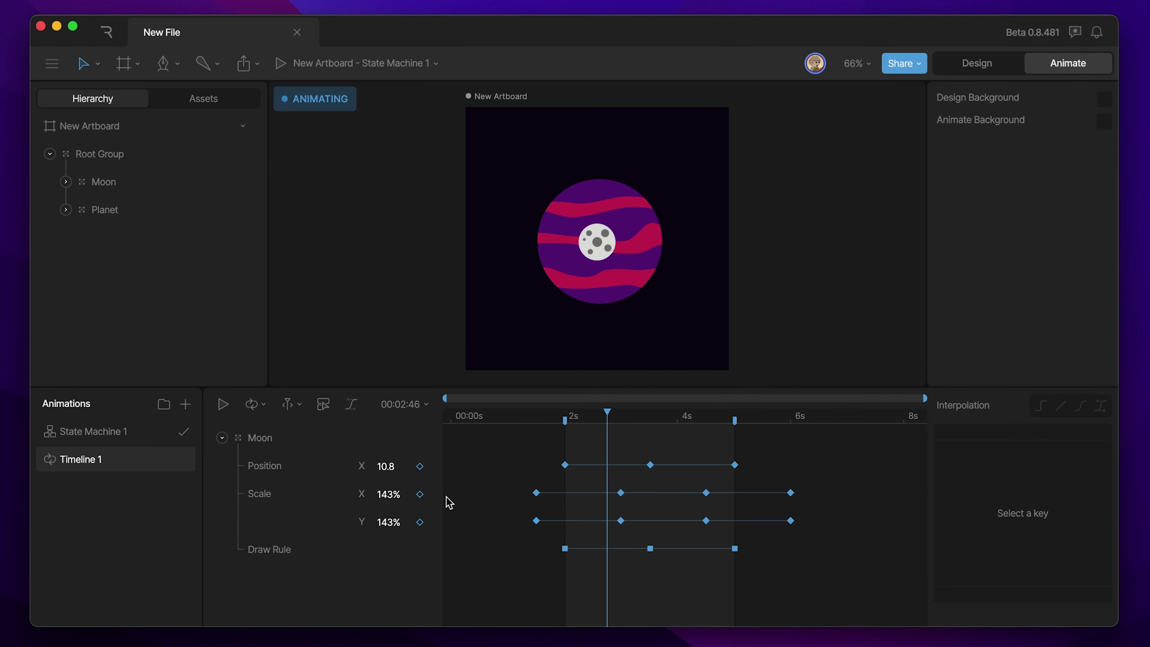
{"action": "left_click_drag", "start_coordinate": [509, 480], "coordinate": [815, 540]}
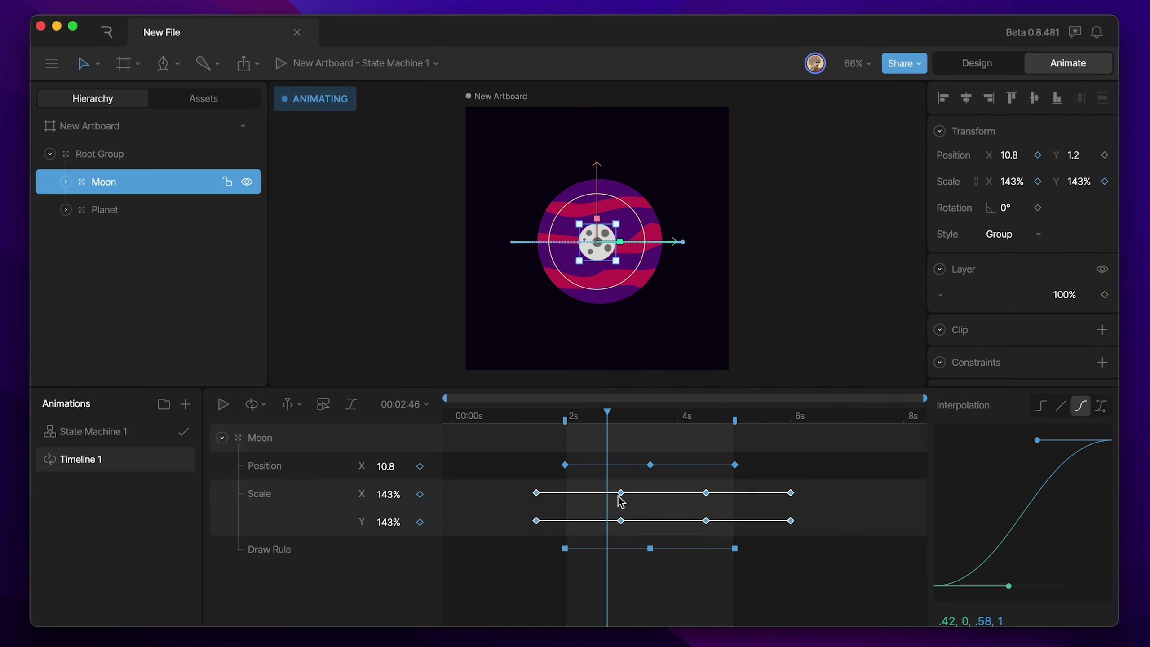
{"action": "left_click_drag", "start_coordinate": [619, 495], "coordinate": [606, 495]}
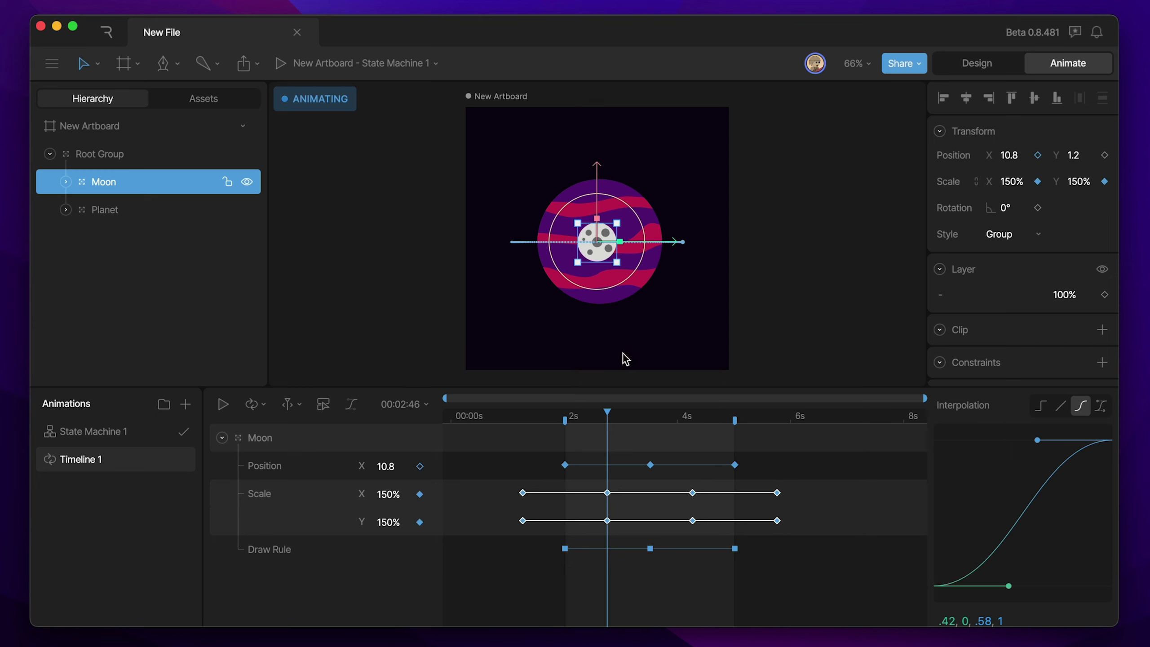
- Scrub to check the Moon at 3.8s and 5s, then play the animation from 2s
{"action": "left_click_drag", "start_coordinate": [609, 415], "coordinate": [695, 428]}
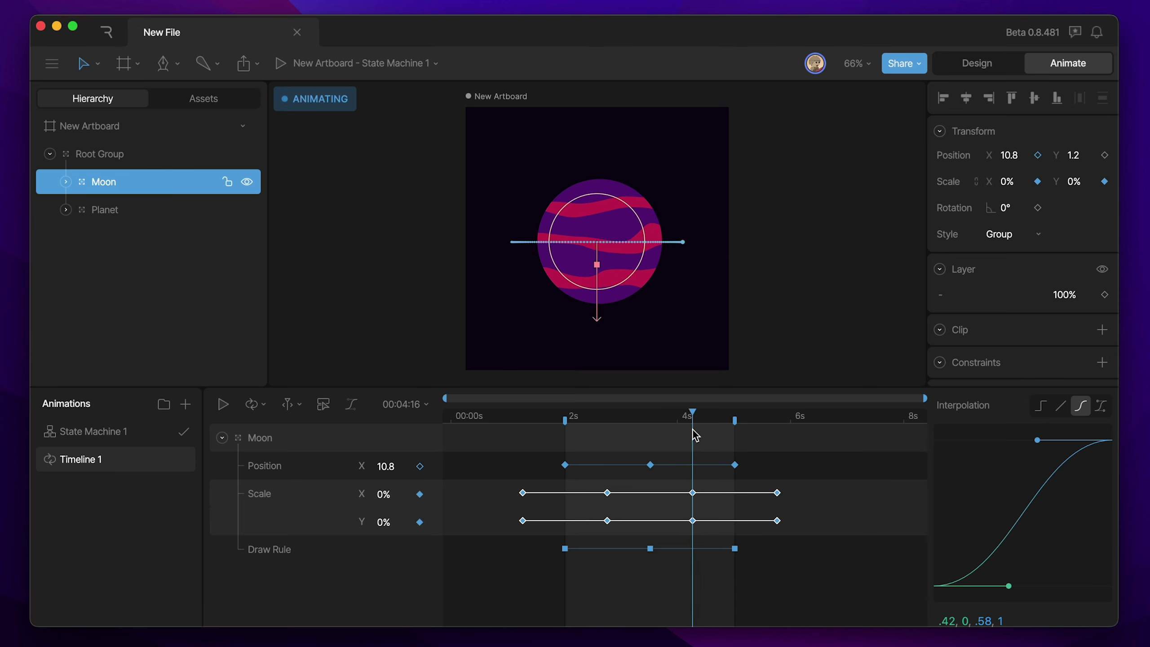
{"action": "left_click_drag", "start_coordinate": [694, 414], "coordinate": [738, 420]}
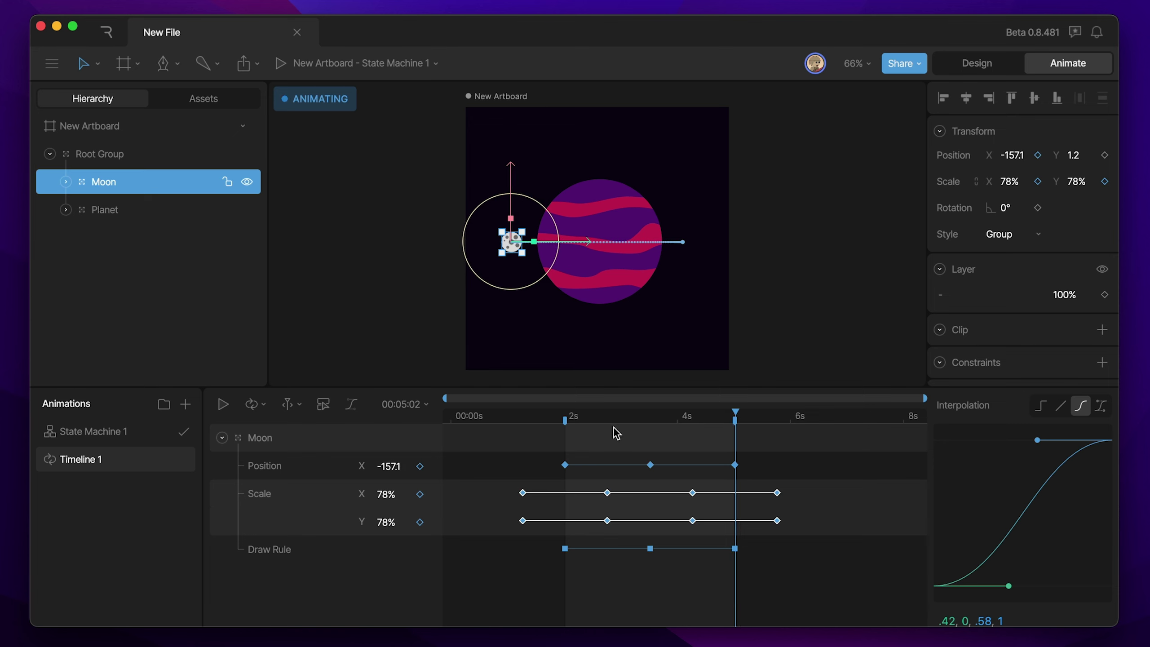
{"action": "left_click", "coordinate": [567, 416]}
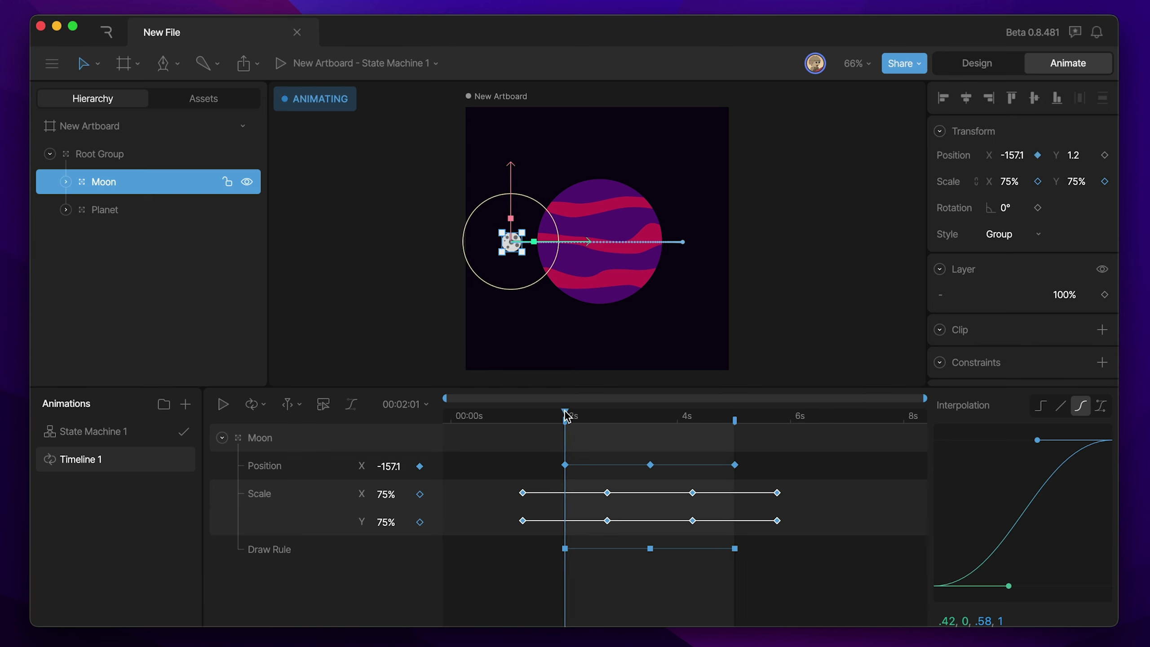
{"action": "left_click", "coordinate": [568, 416]}
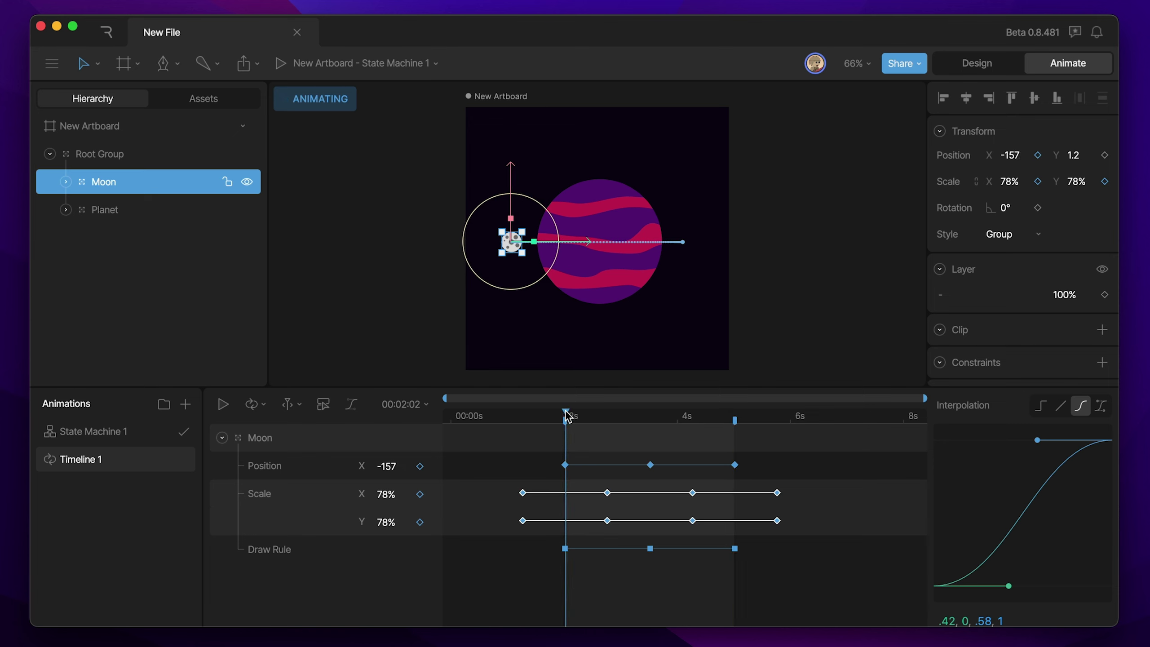
{"action": "left_click", "coordinate": [825, 320]}
{"action": "key", "text": "space"}
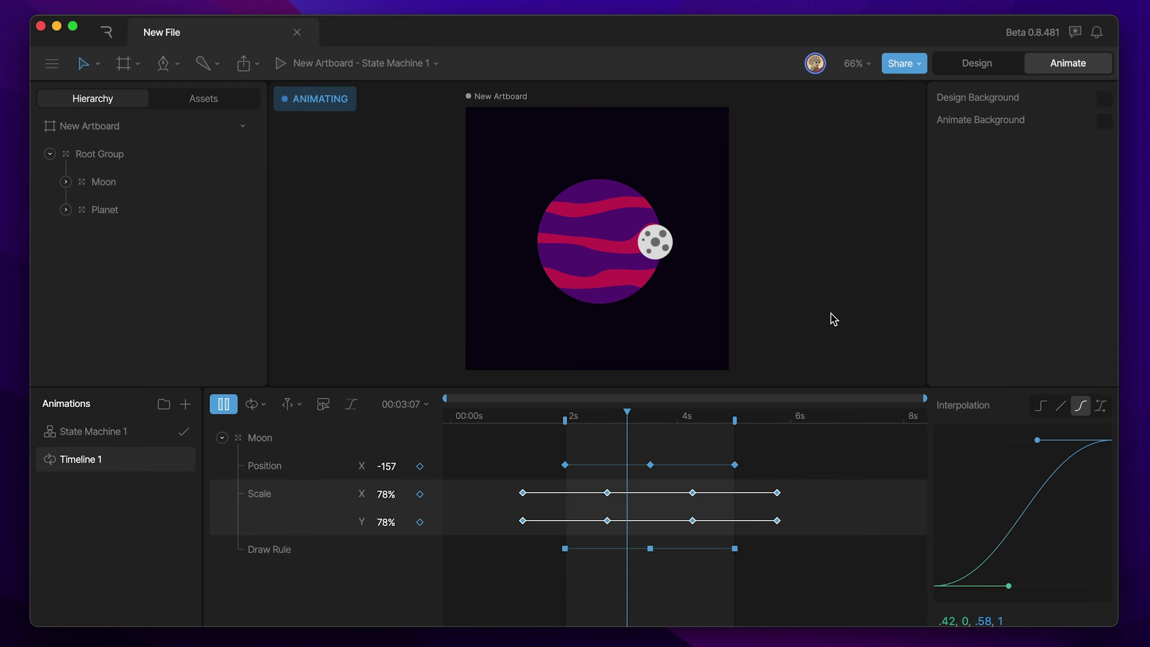